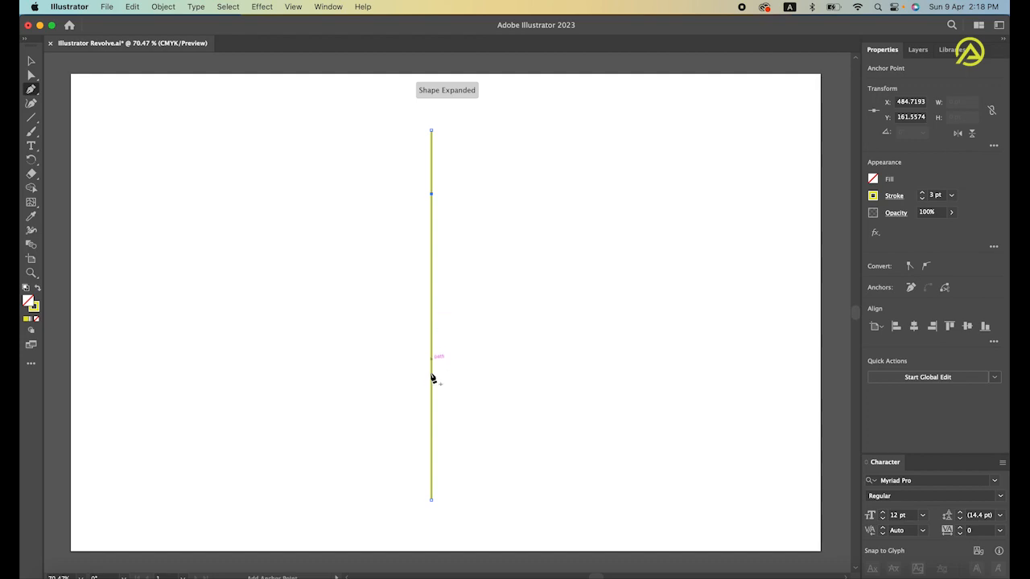
Step: Add an anchor point near the vertical line's lower end and convert the inner points and bottom end to smooth points
left_click(431, 474)
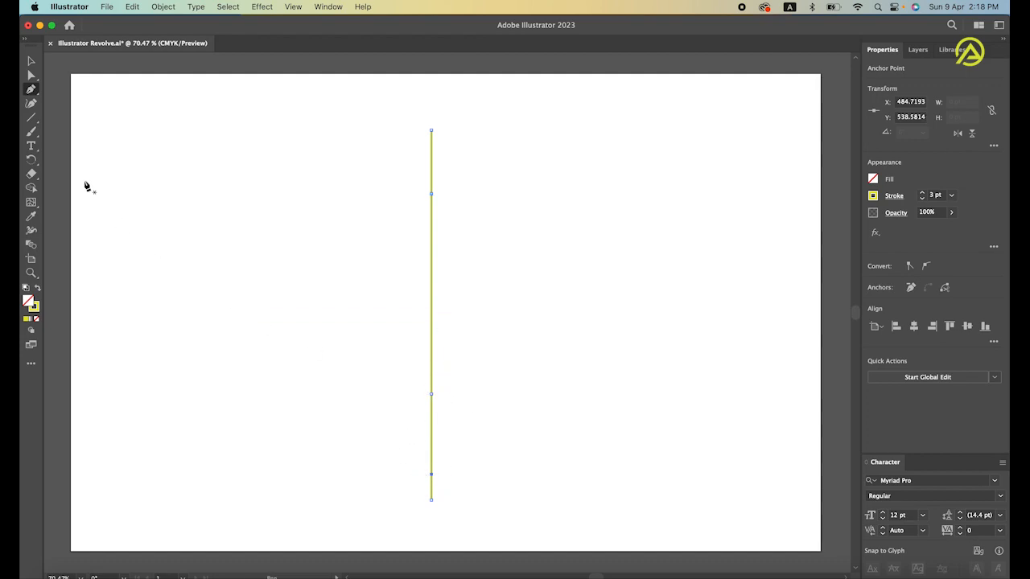
left_click_drag(30, 92, 69, 101)
left_click_drag(432, 194, 430, 239)
left_click_drag(432, 394, 430, 444)
left_click_drag(434, 504, 432, 519)
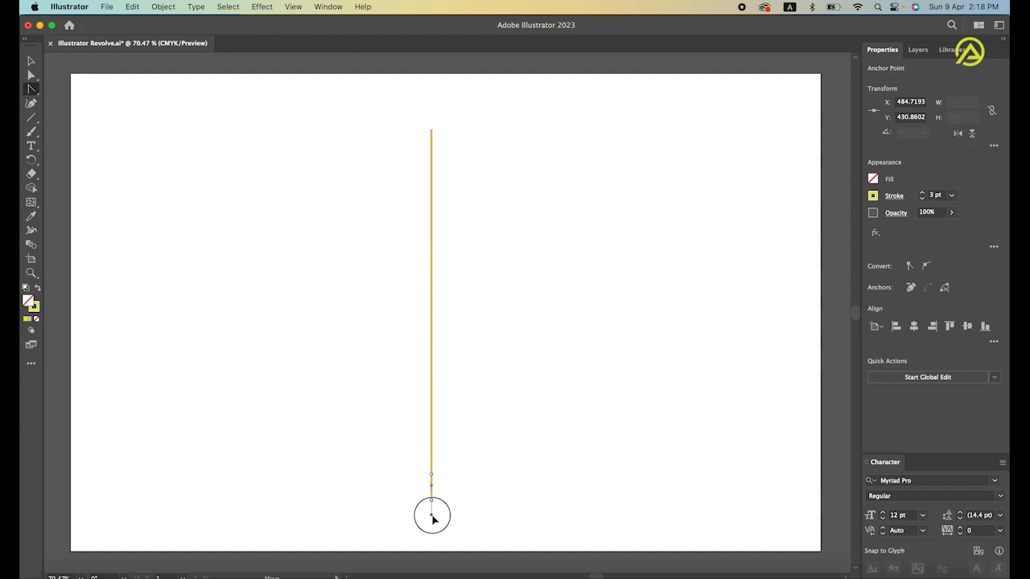
Step: Reposition the line's top end and the two inner anchor points to bend it into an S-shaped vase profile
left_click(29, 89)
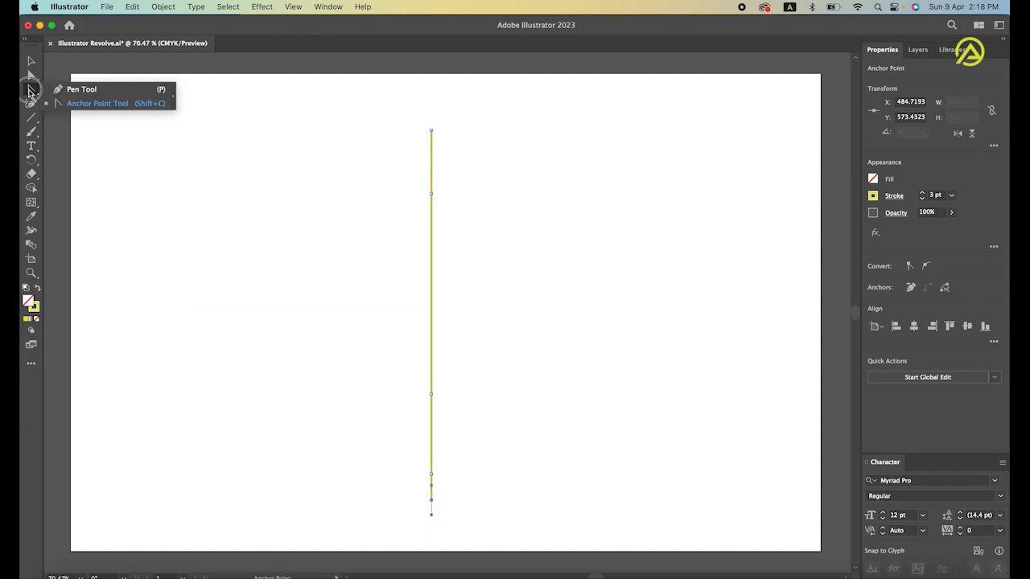
left_click_drag(35, 81, 69, 76)
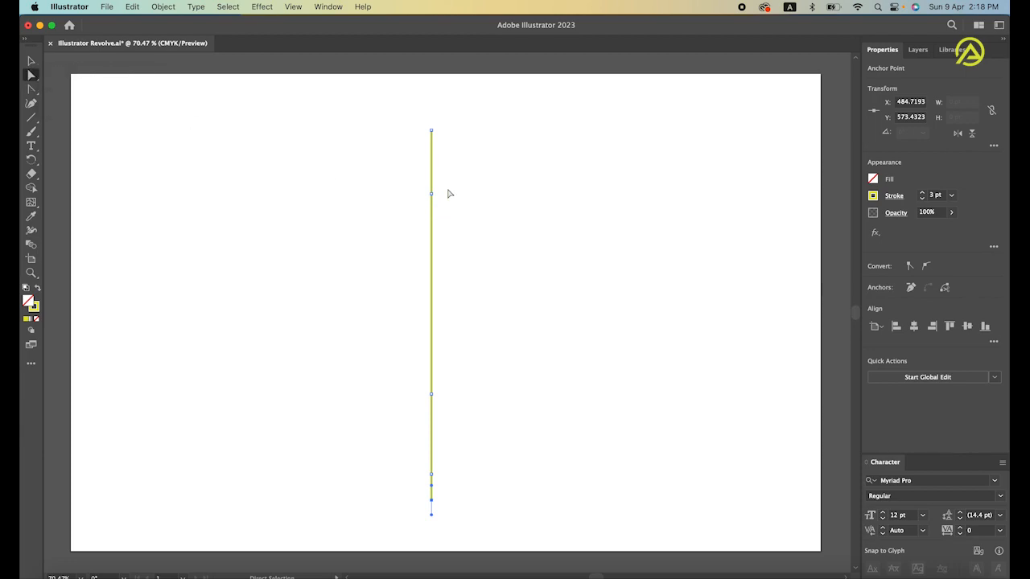
left_click_drag(431, 130, 379, 130)
left_click_drag(431, 194, 443, 206)
left_click_drag(461, 341, 393, 380)
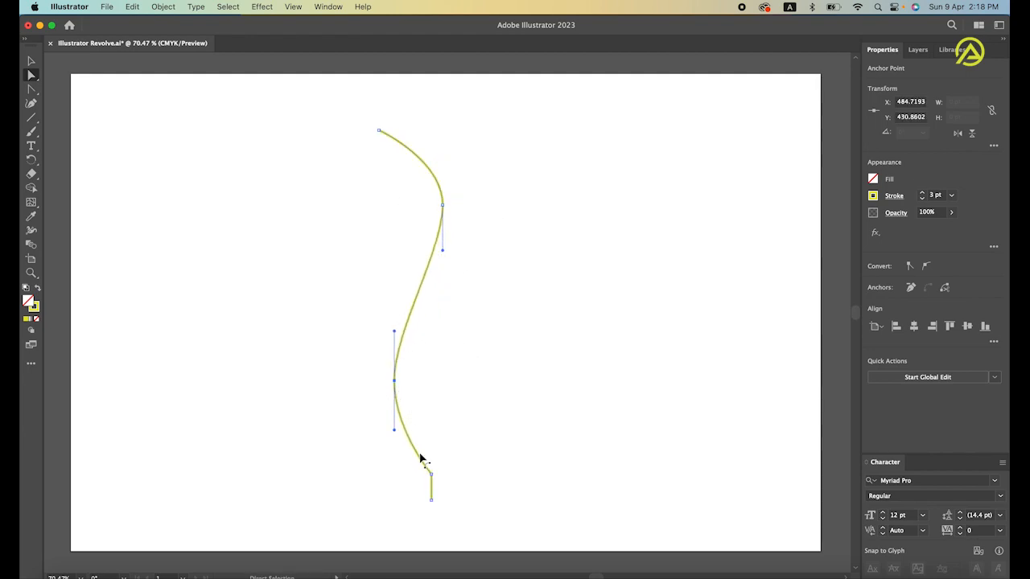
Step: Curve the short bottom segment of the profile inward and adjust the direction handle of the top curve
left_click(431, 499)
left_click(425, 486)
left_click(432, 499)
left_click_drag(431, 485, 418, 485)
left_click(488, 492)
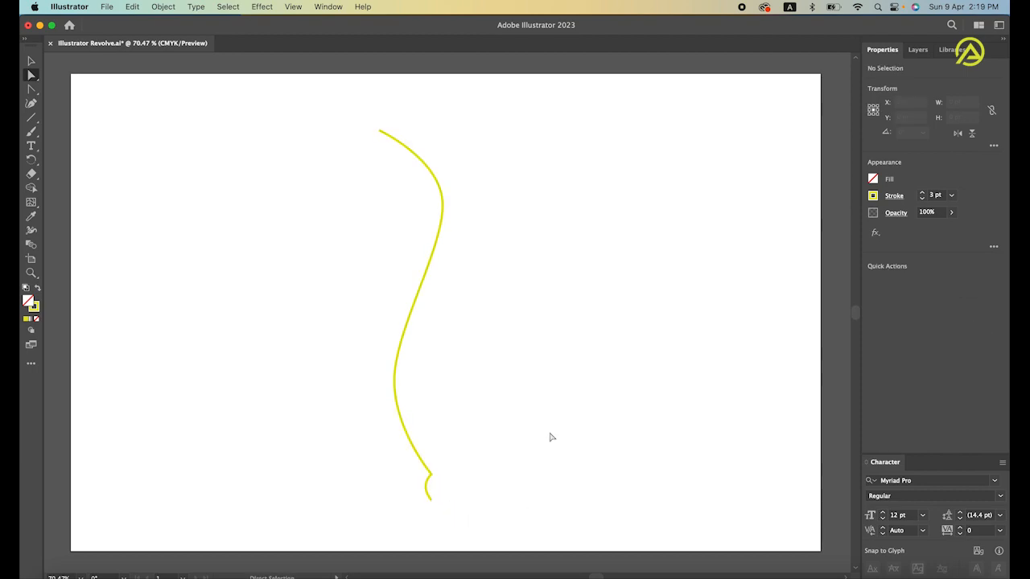
left_click(380, 132)
left_click_drag(442, 161, 434, 166)
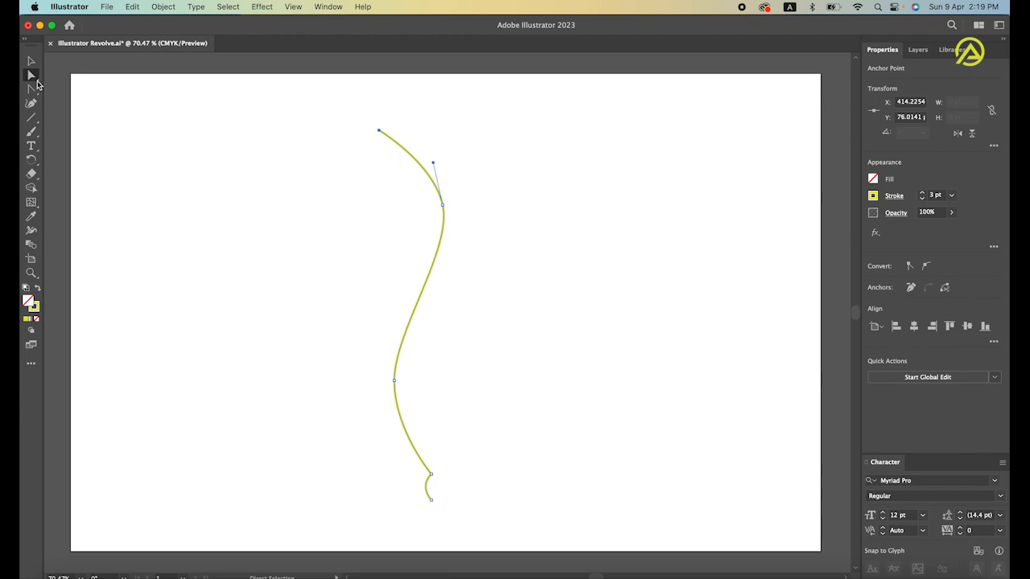
Step: Continue the path with the Pen tool from its top end, adding a curved inner wall that runs down beside the neck
left_click_drag(32, 90, 79, 96)
left_click_drag(379, 129, 411, 138)
left_click_drag(451, 218, 446, 283)
key("a")
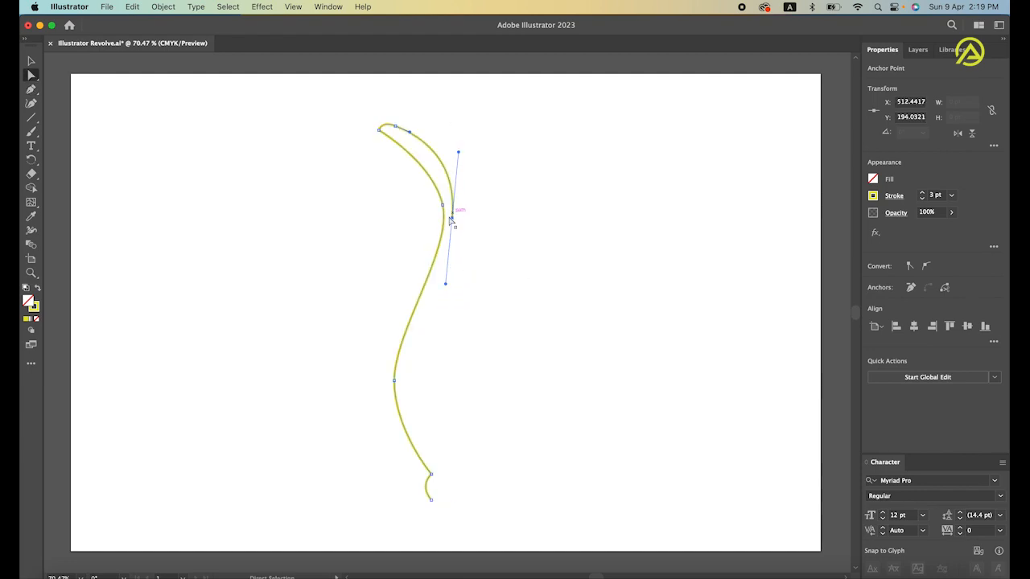
Step: Shift the inner wall's end slightly away from the outer curve and round the tip of the rim
left_click_drag(29, 76, 69, 76)
left_click_drag(451, 217, 458, 218)
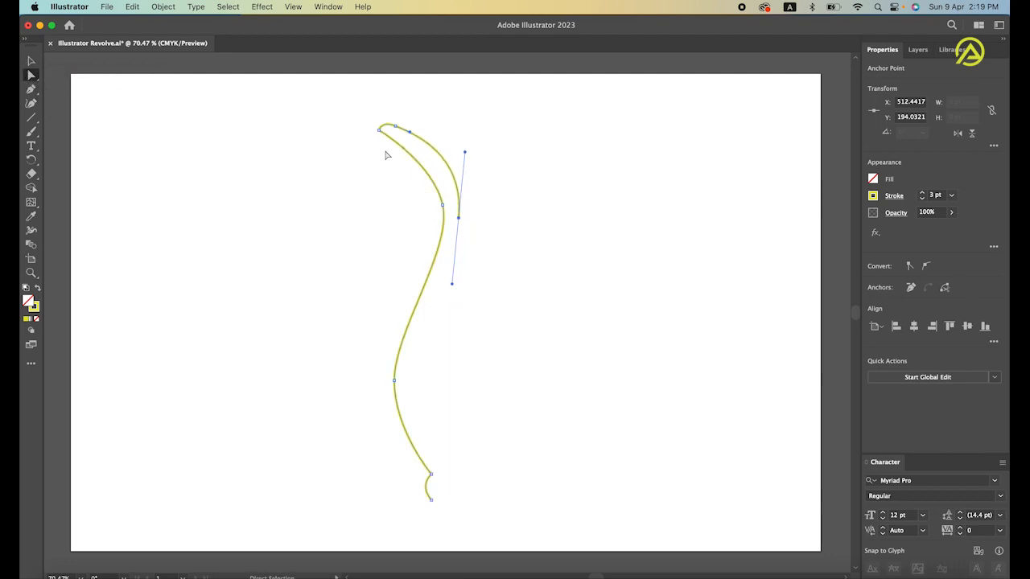
left_click_drag(395, 126, 455, 141)
left_click(481, 137)
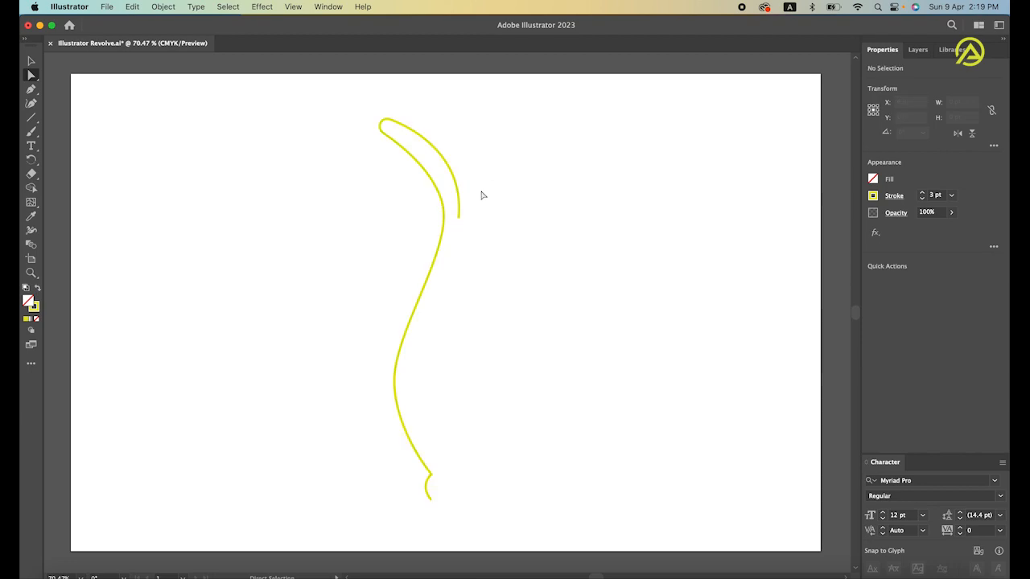
Step: Lengthen the inner wall slightly downward and refine its curve with the direction handle
left_click_drag(459, 217, 455, 236)
left_click_drag(465, 175, 467, 164)
left_click_drag(459, 238, 461, 230)
left_click(500, 302)
Step: Draw a straight horizontal base line with the Pen tool from the profile's bottom end toward the vase's centre axis
left_click(32, 119)
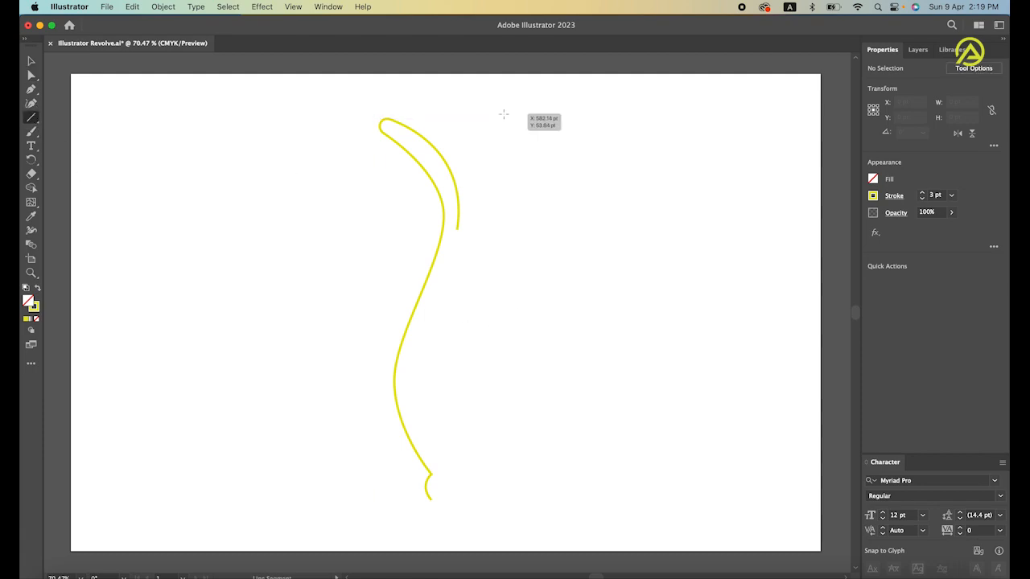
left_click(26, 116)
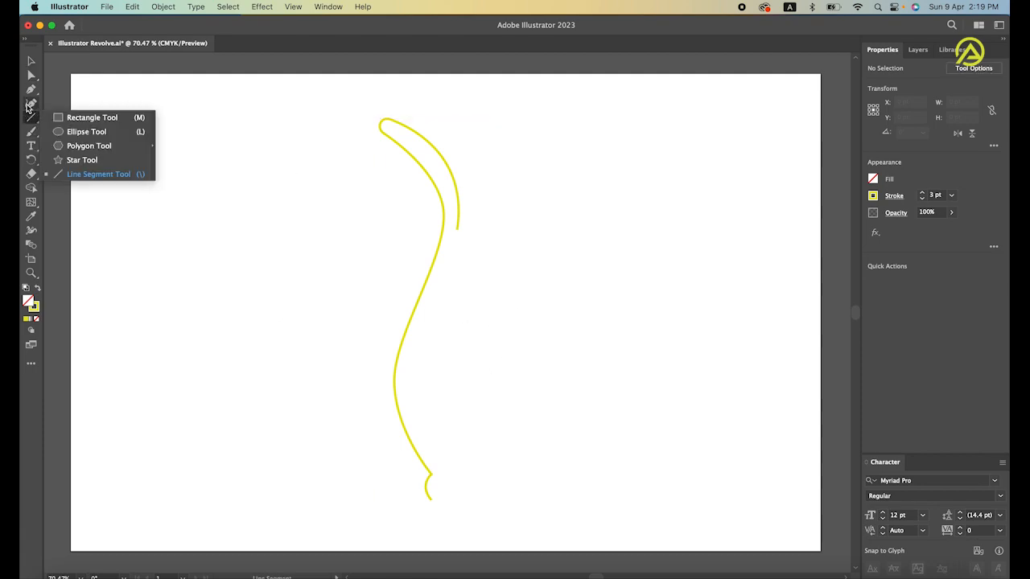
left_click(31, 89)
left_click_drag(28, 89, 84, 92)
left_click_drag(432, 500, 508, 507)
left_click(506, 501)
key("v")
left_click(161, 252)
left_click(30, 75)
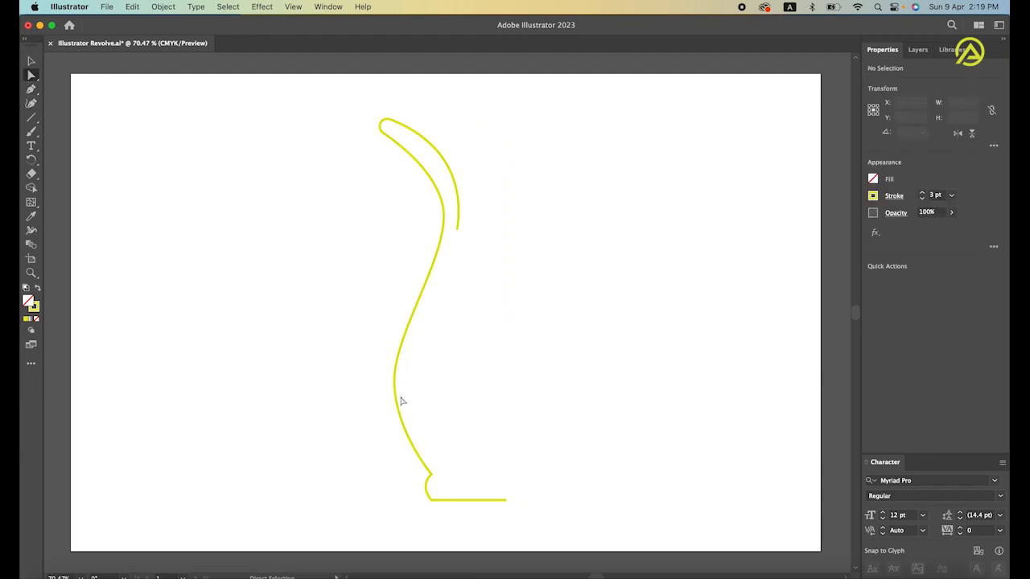
Step: Round the corners of the notch and foot at the bottom of the vase profile
left_click(428, 475)
left_click_drag(431, 478, 462, 487)
left_click(552, 474)
left_click(431, 482)
mouse_move(421, 486)
left_mouse_down()
mouse_move(411, 482)
mouse_move(426, 482)
left_mouse_up()
key("v")
left_click(601, 529)
key("a")
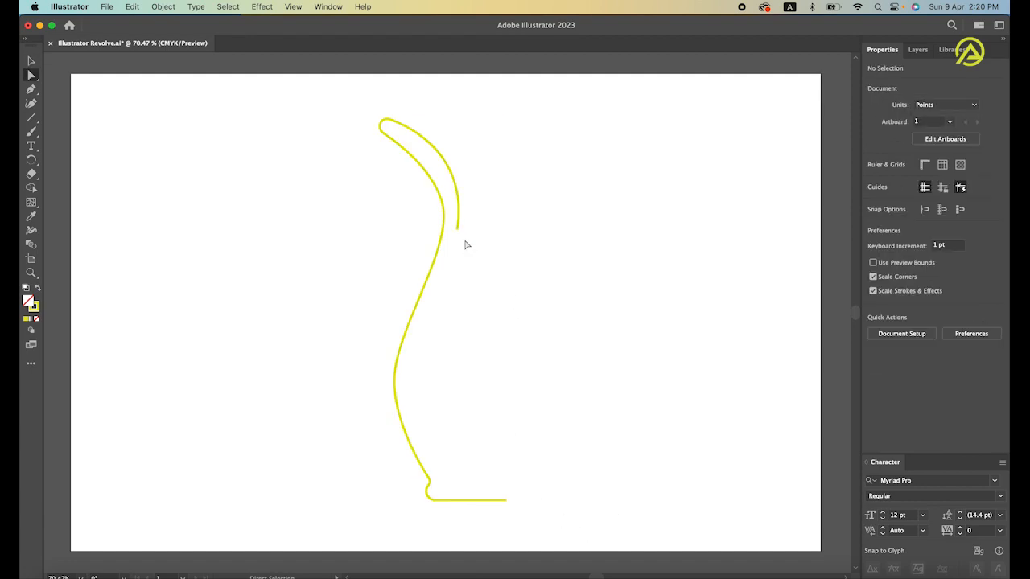
Step: Move the inner wall's open end point a little further down and deselect the path
left_click_drag(458, 229, 459, 242)
key("v")
left_click(490, 281)
Step: Reflect the whole vase profile across the vertical axis
left_click(462, 227)
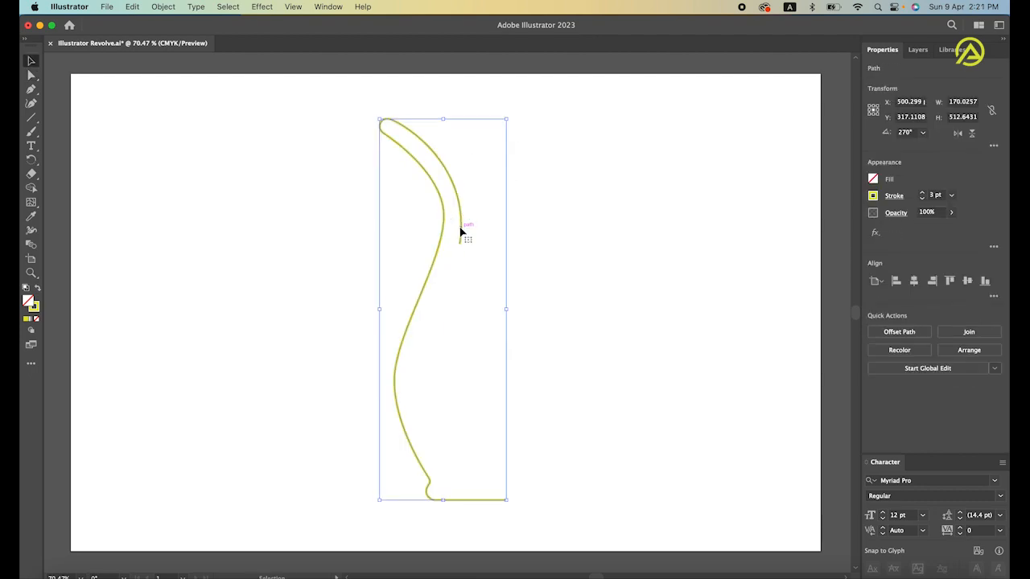
right_click(461, 228)
mouse_move(517, 500)
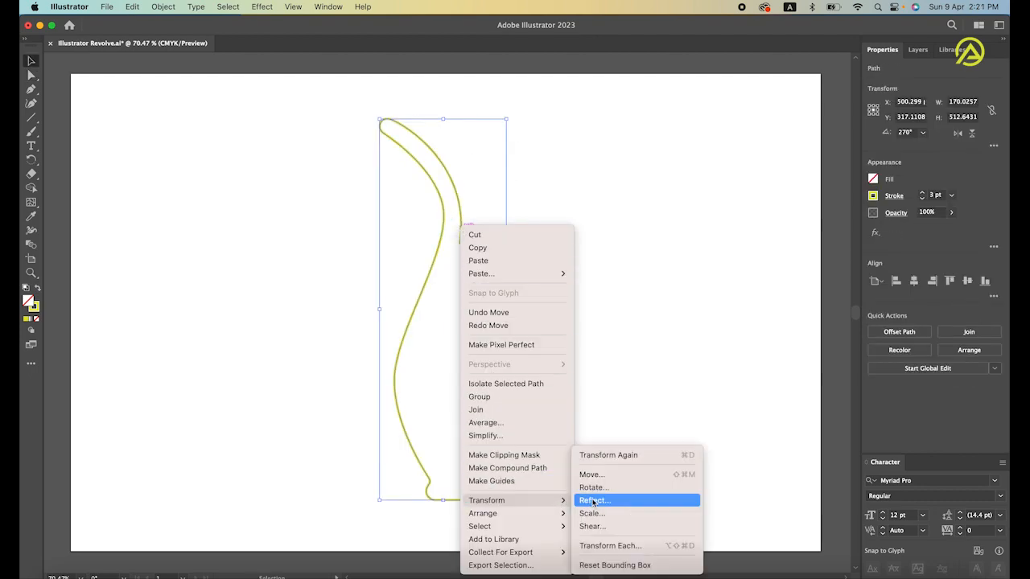
left_click(597, 504)
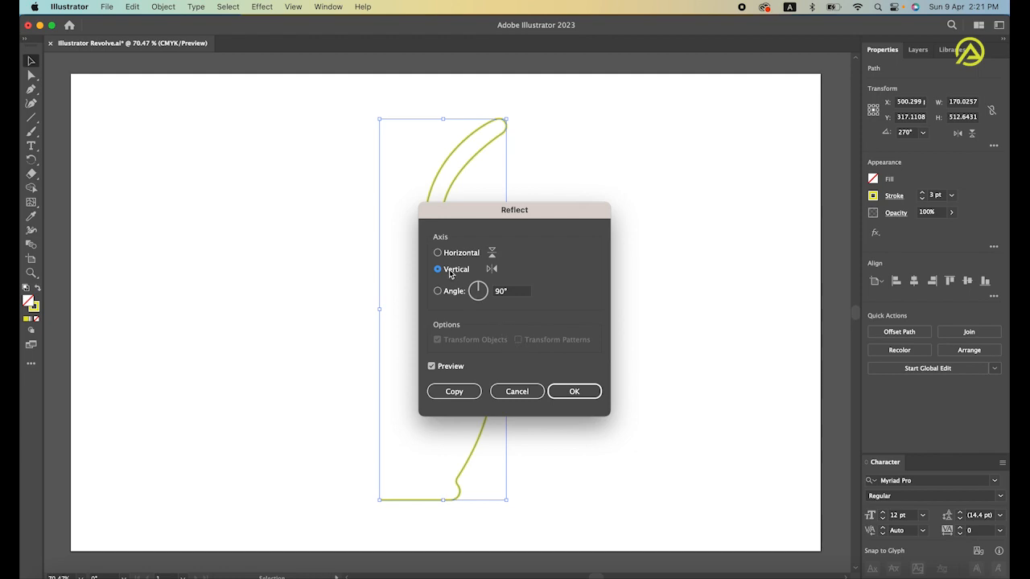
left_click(574, 392)
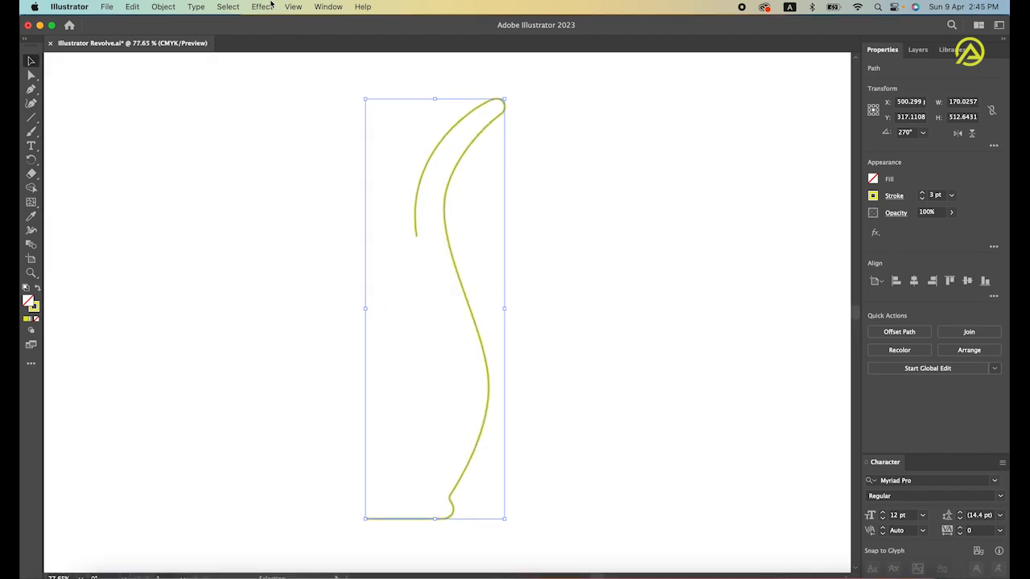
Step: Apply the 3D Revolve effect to the profile with the offset direction from Left Edge
left_click(270, 6)
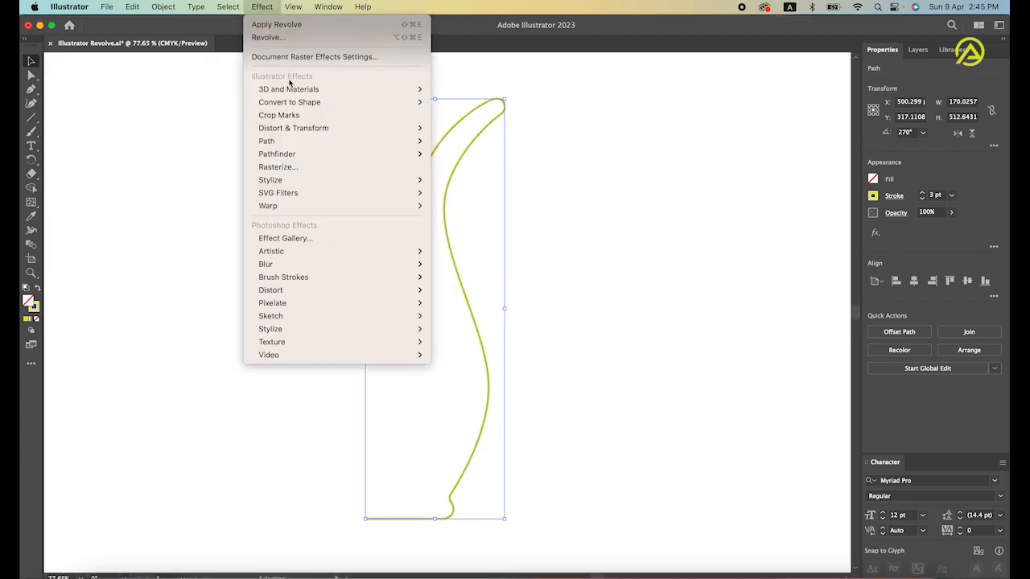
mouse_move(336, 89)
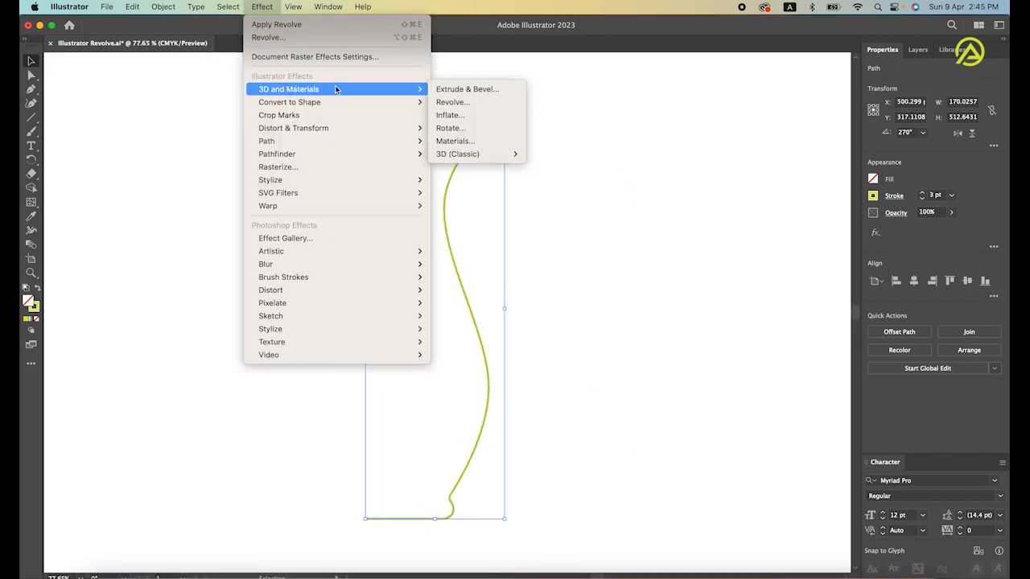
left_click(463, 102)
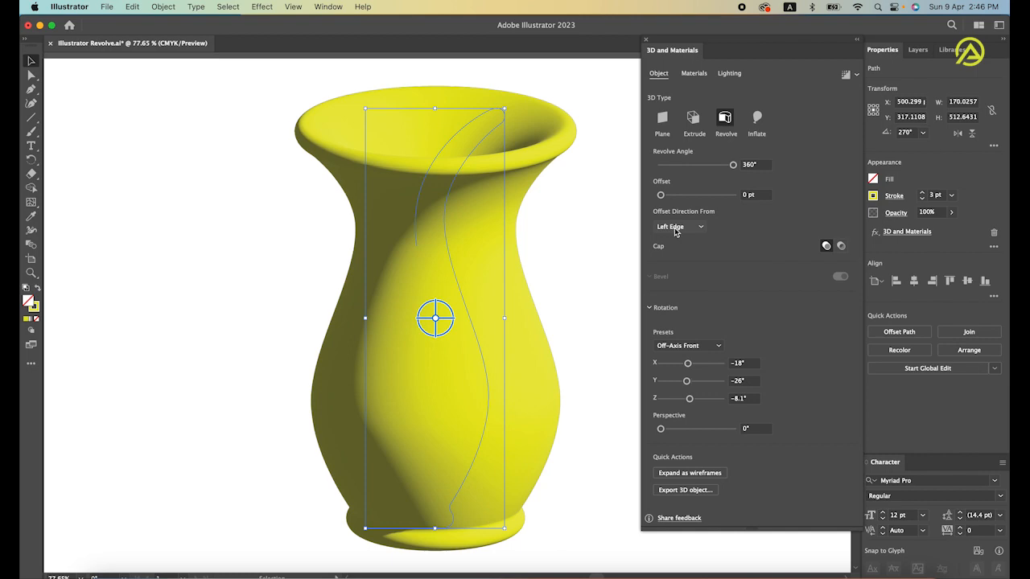
left_click(677, 229)
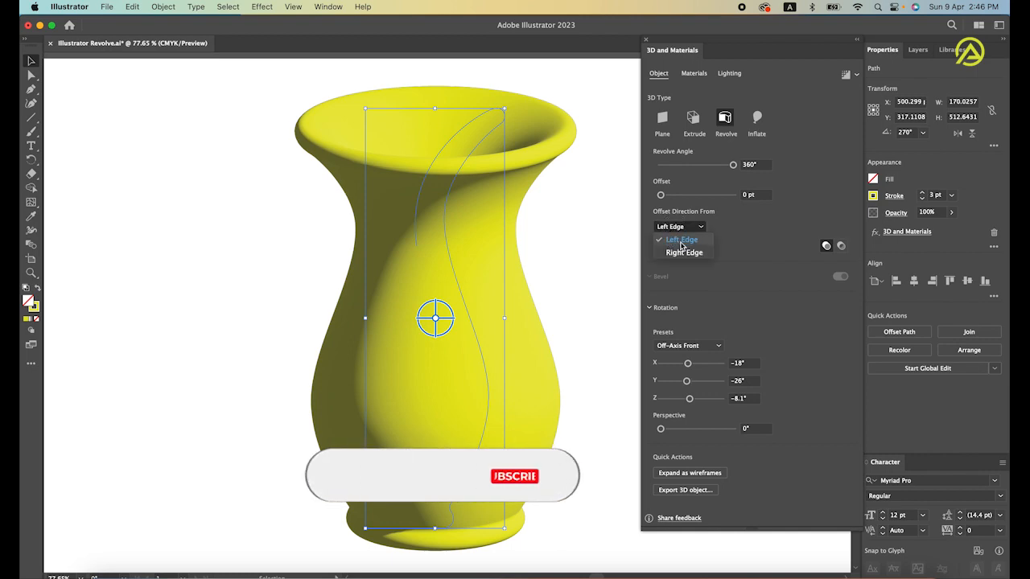
left_click(680, 246)
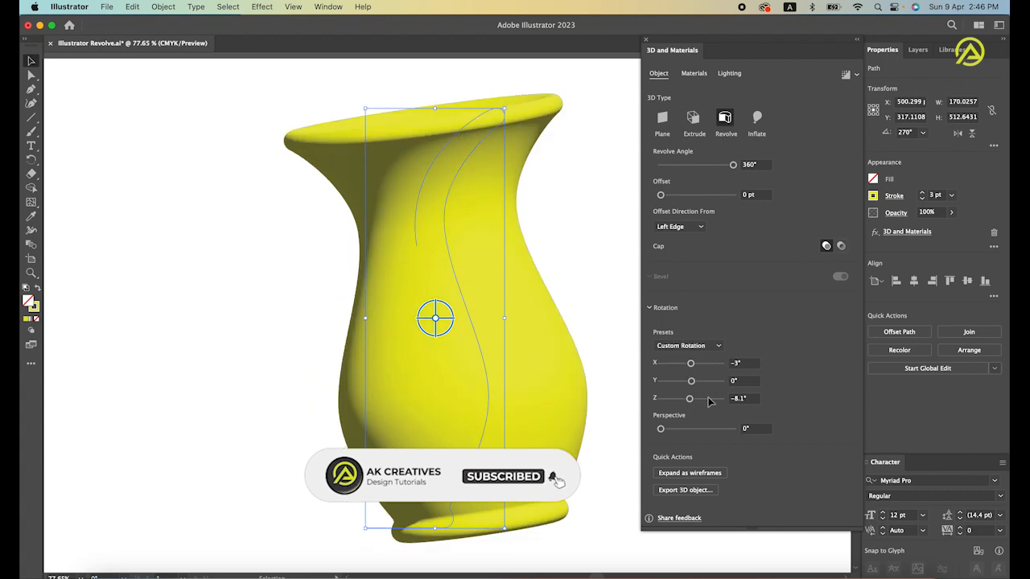
Step: Rotate the vase to X -23°, Y 0° and Z -17° with 0° perspective, and move it slightly up and left on the artboard
left_click_drag(690, 364, 688, 400)
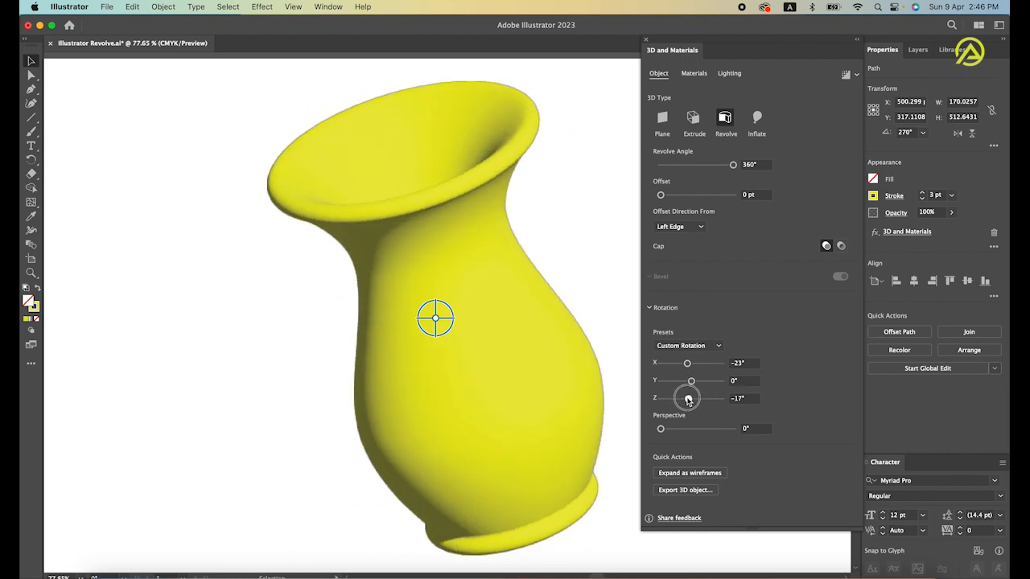
left_click_drag(561, 381, 540, 375)
mouse_move(661, 428)
left_mouse_down()
mouse_move(691, 431)
mouse_move(644, 428)
mouse_move(661, 433)
left_mouse_up()
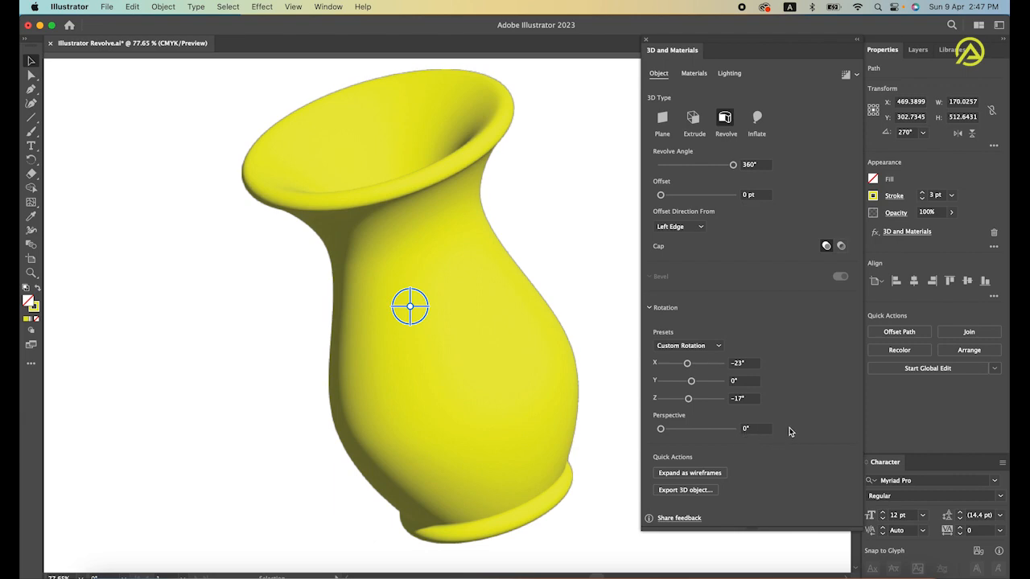
Step: Try Gold Leaf Fold, Copper Foil and Ash Wood Parquet English on the vase, ending with the Painted Wood Parquet Cube material
left_click(696, 80)
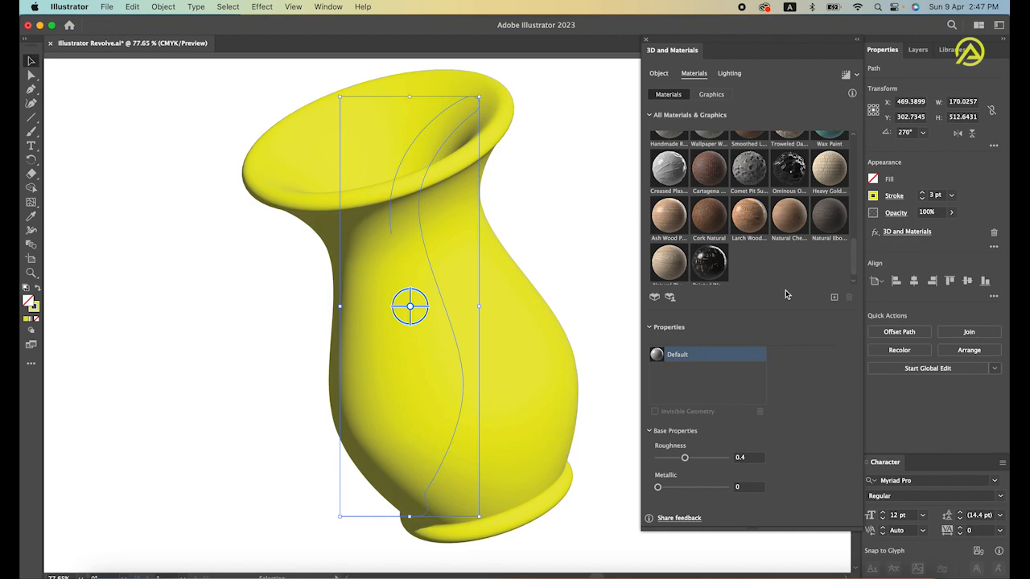
left_click_drag(850, 255, 852, 211)
left_click(795, 229)
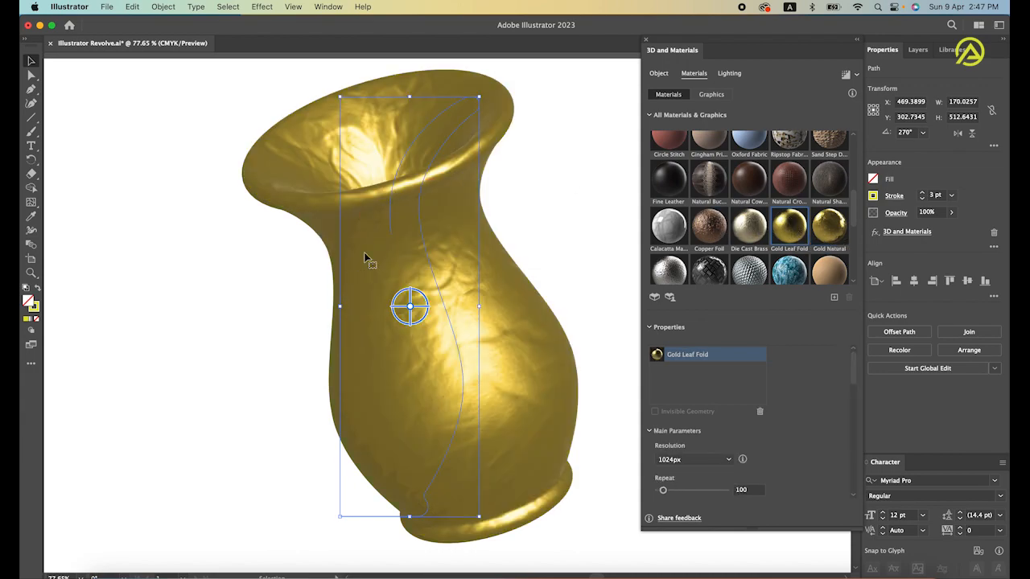
left_click(697, 236)
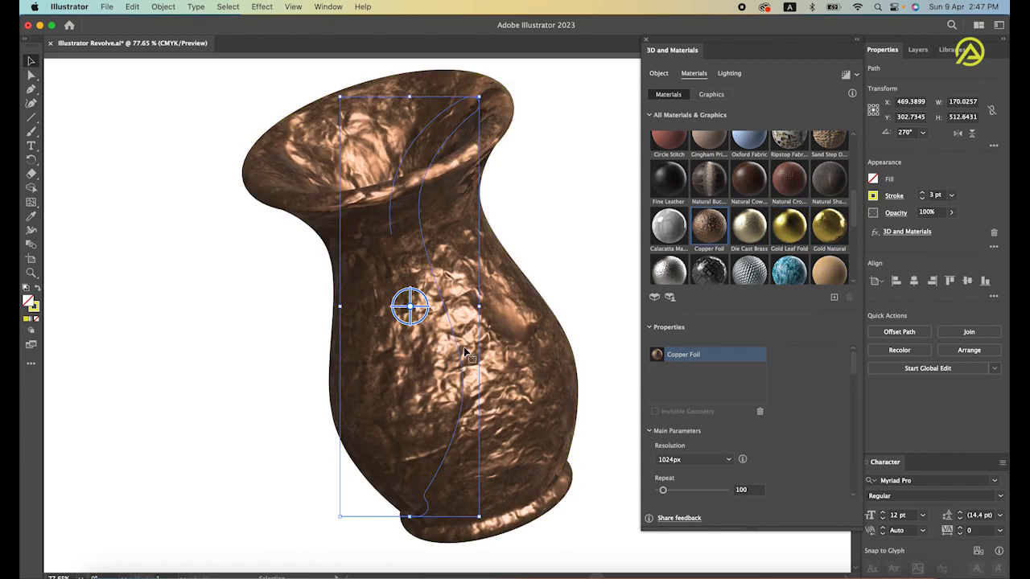
left_click(669, 228)
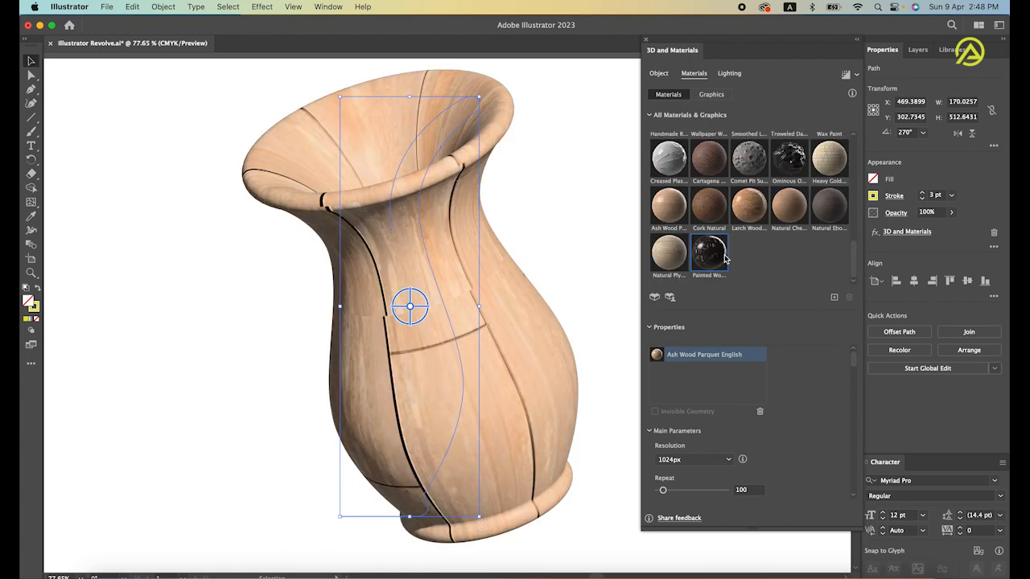
left_click(724, 255)
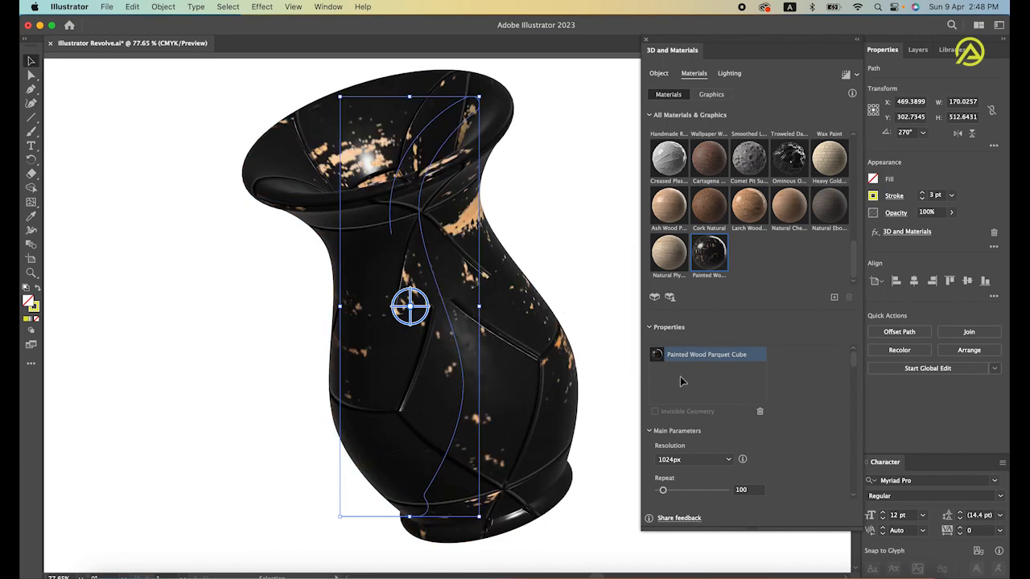
Step: Try the Top Left and Right lighting presets on the vase and adjust the ambient light intensity
left_click(730, 75)
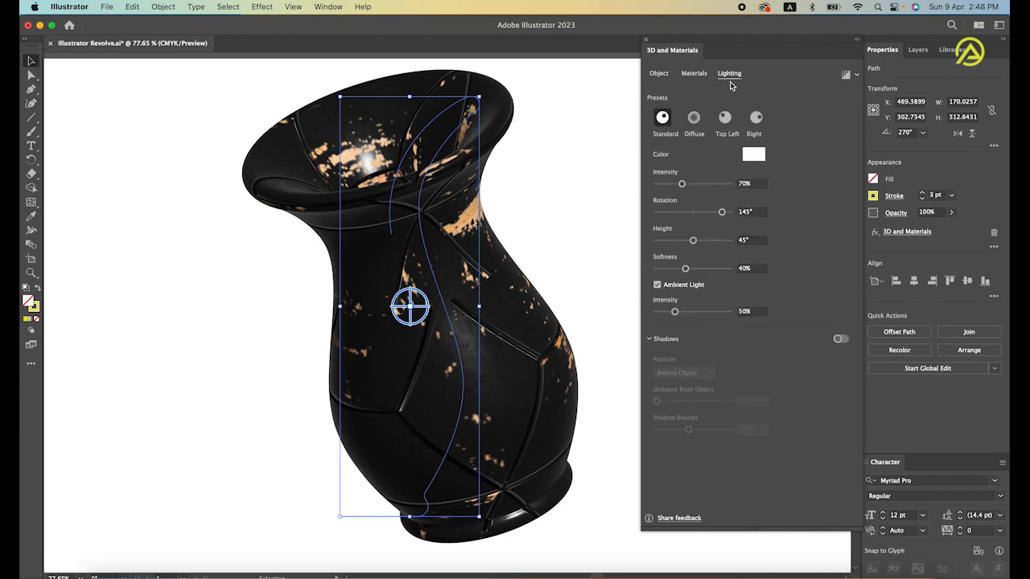
left_click(723, 125)
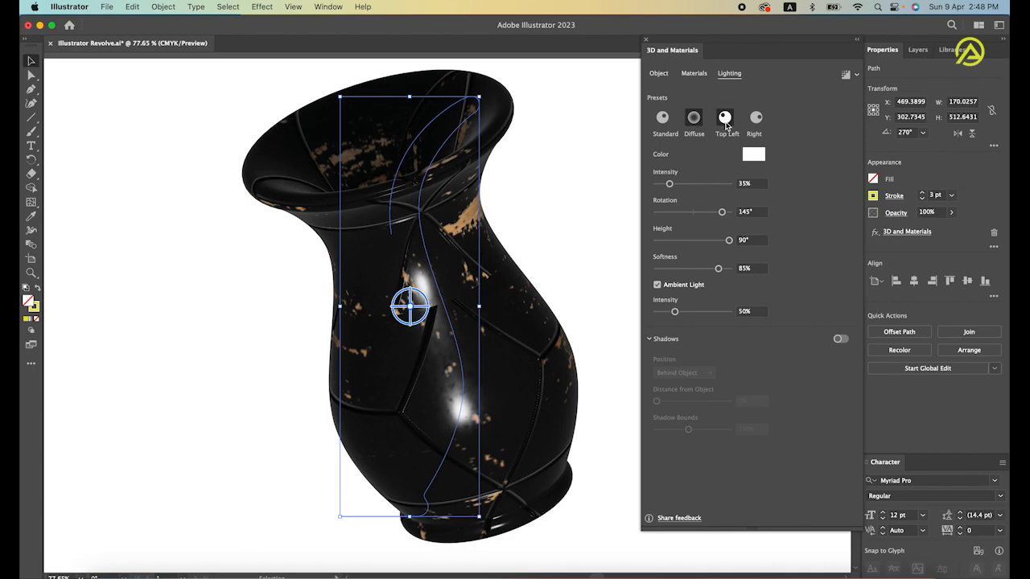
left_click(757, 119)
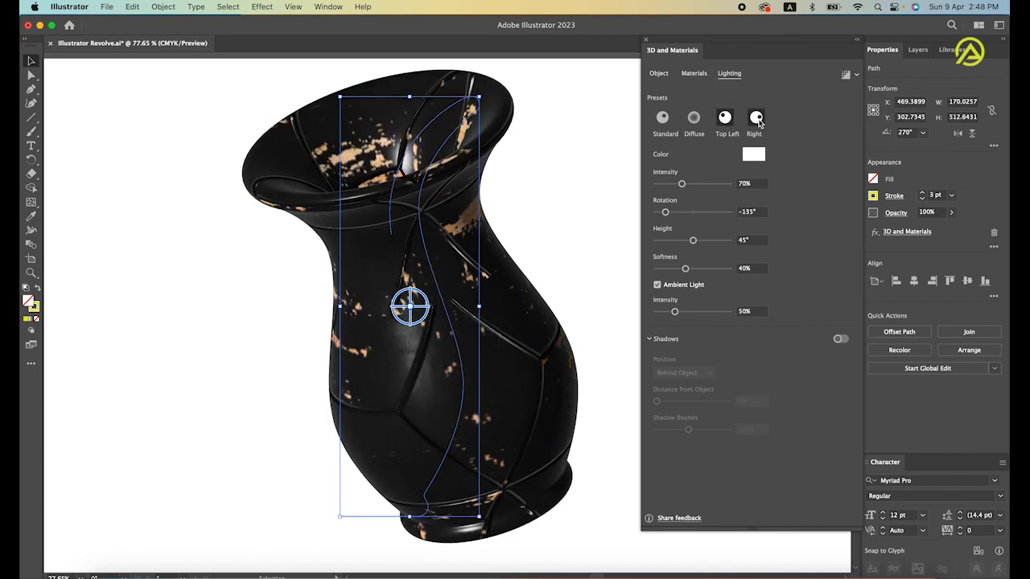
left_click(756, 119)
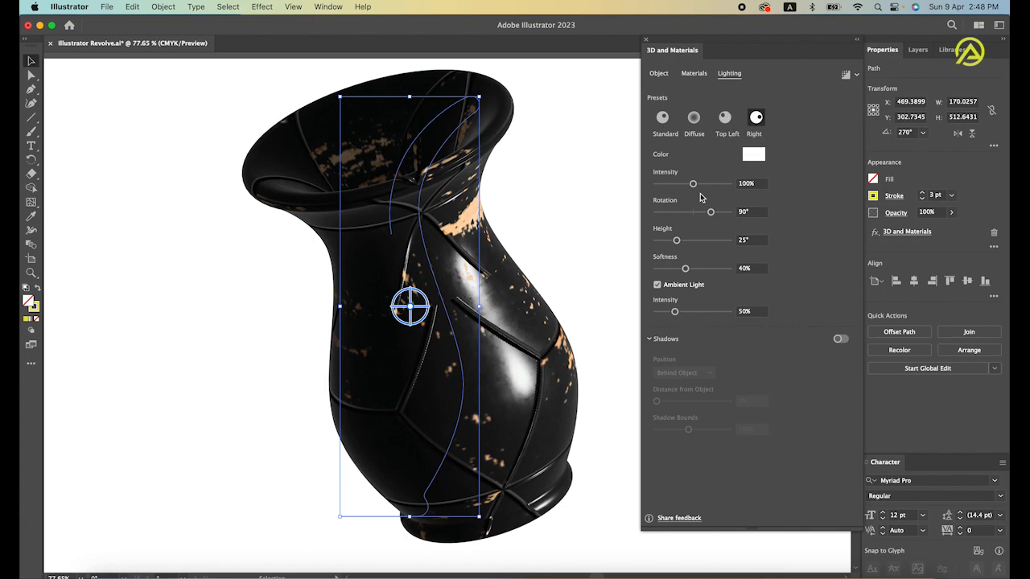
left_click_drag(675, 311, 681, 312)
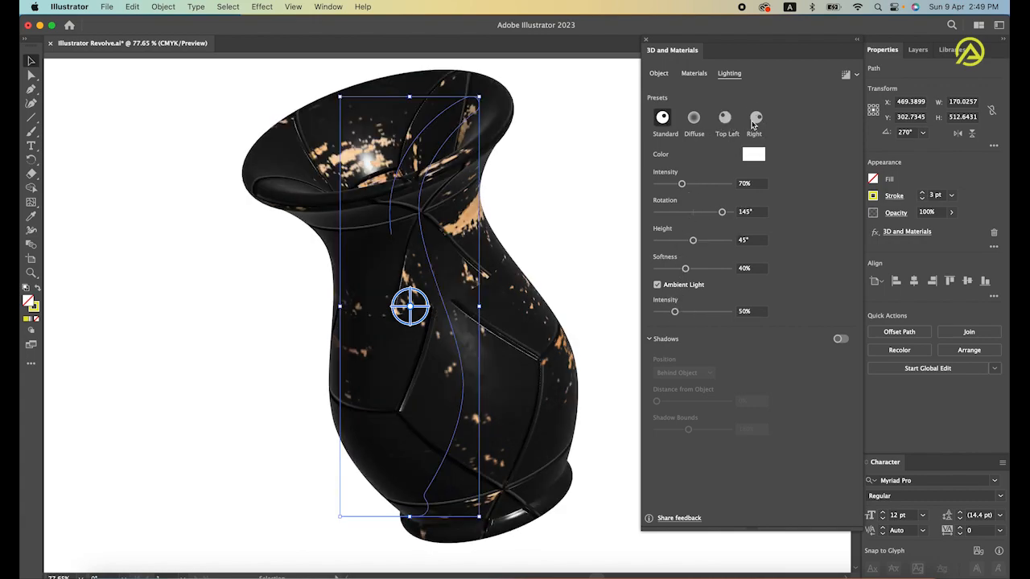
Step: Apply the Right lighting preset to the vase and set light intensity to 159%, height to 42° and rotation to 121°
left_click(754, 120)
left_click(727, 126)
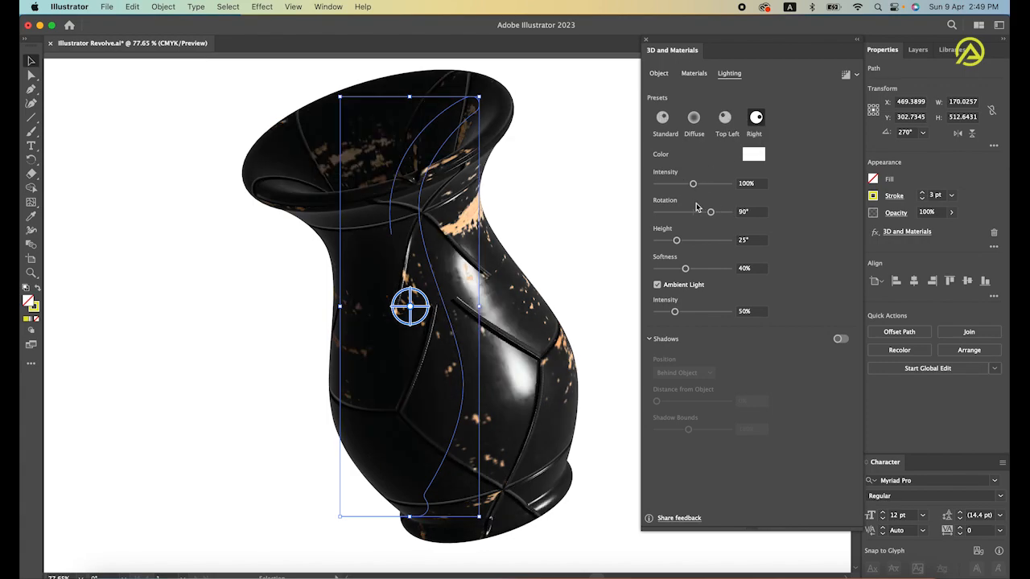
left_click_drag(695, 186, 718, 184)
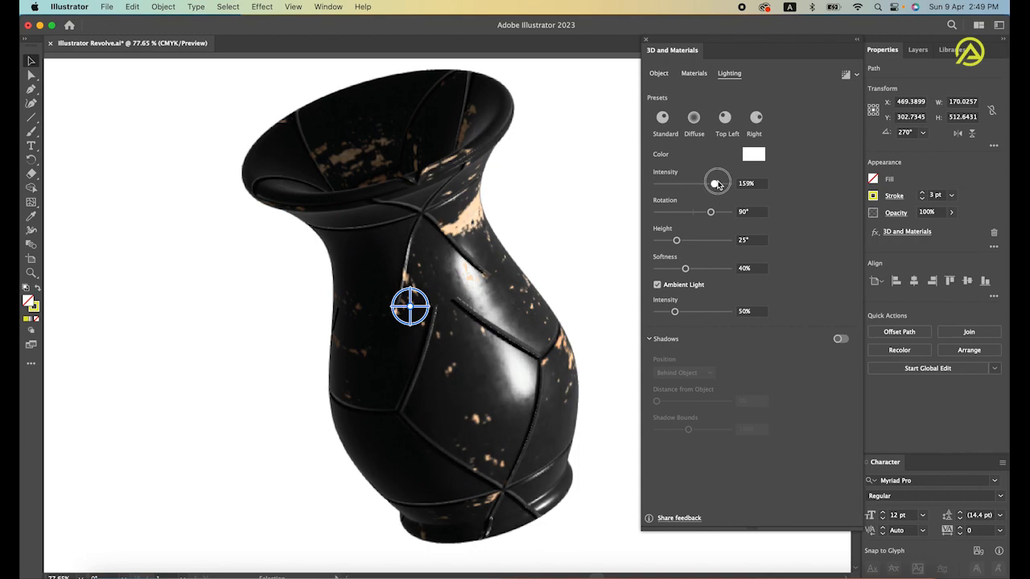
left_click_drag(676, 240, 690, 242)
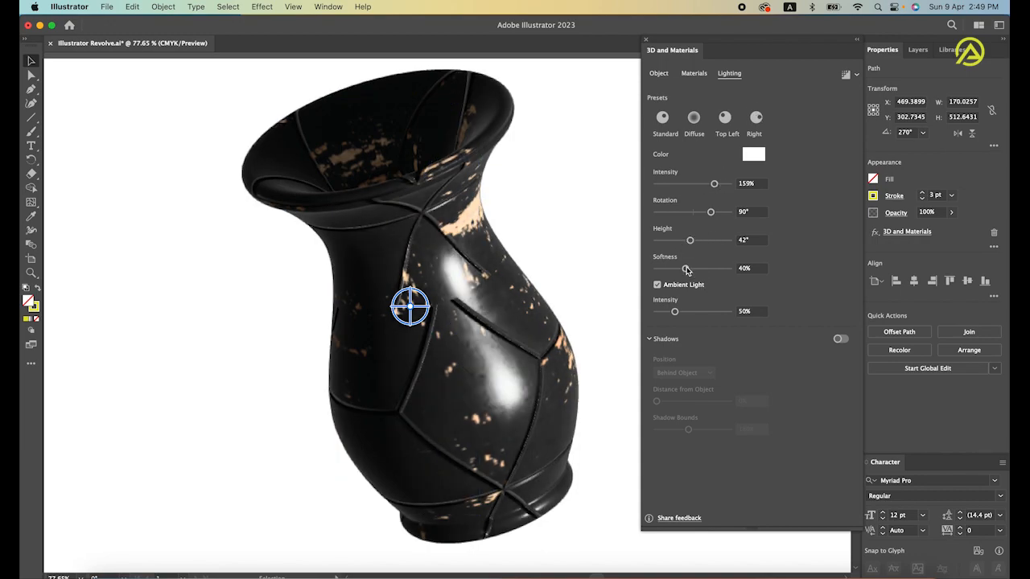
left_click_drag(710, 211, 717, 211)
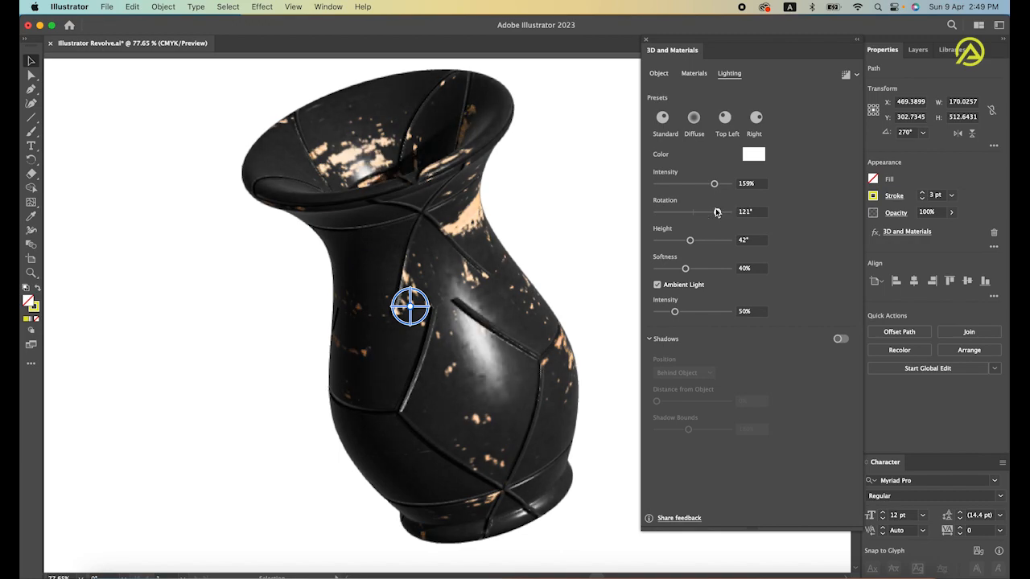
Step: Rotate the Painted Wood Parquet Cube pattern on the vase and set its Repeat to 509
left_click(690, 75)
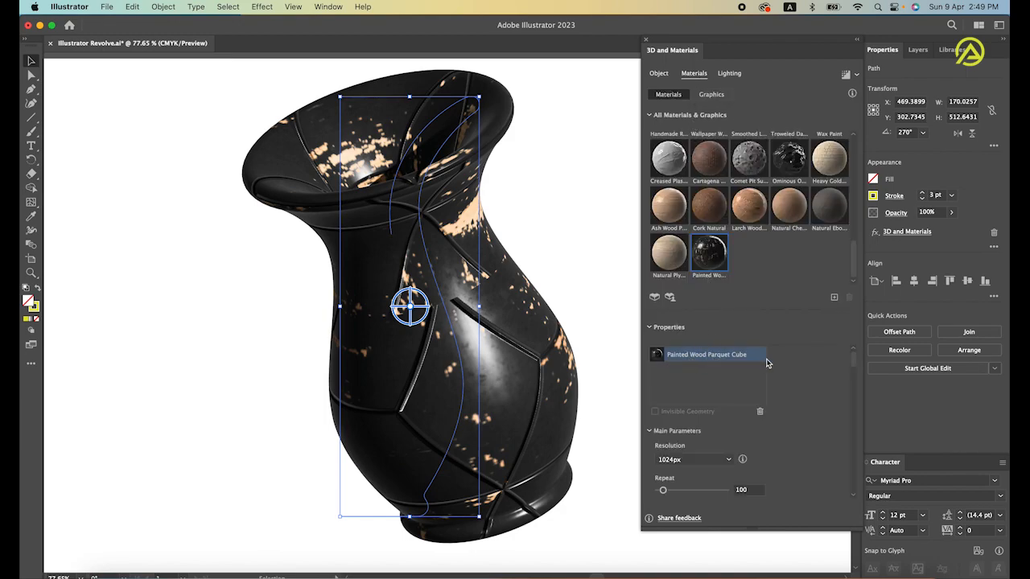
left_click_drag(853, 354, 837, 405)
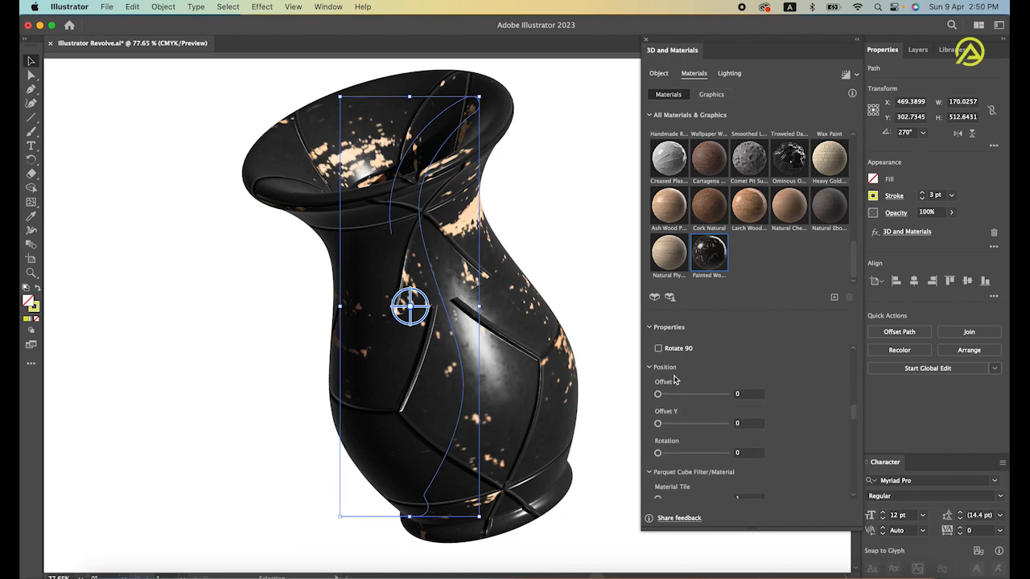
left_click_drag(658, 453, 676, 453)
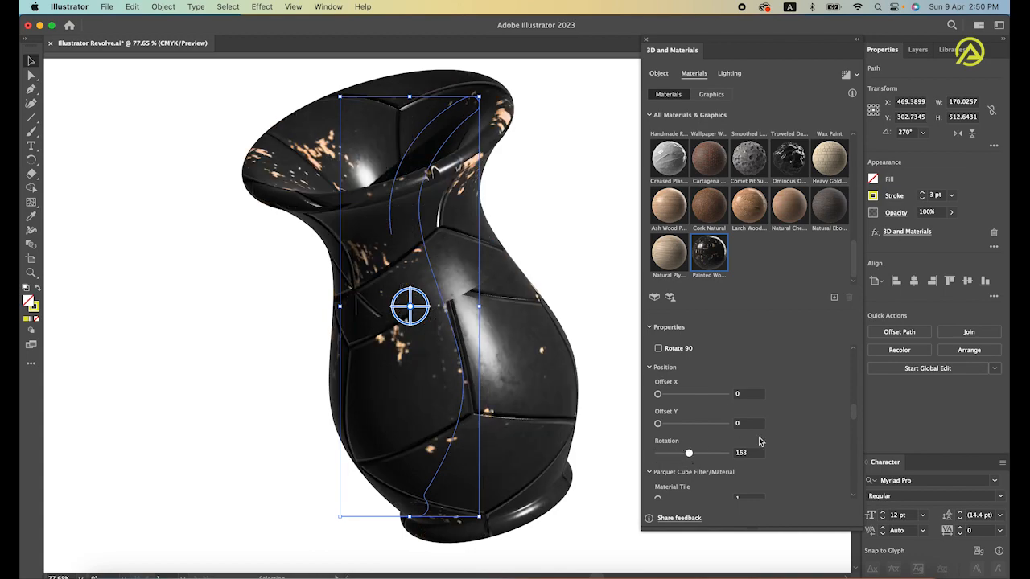
scroll(854, 412, "down", 3)
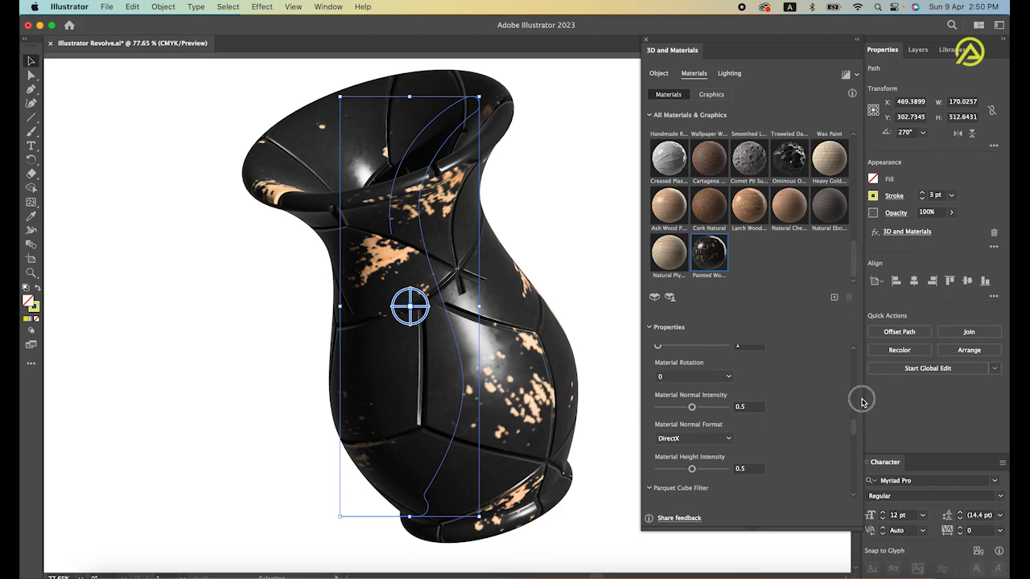
left_click_drag(853, 423, 853, 363)
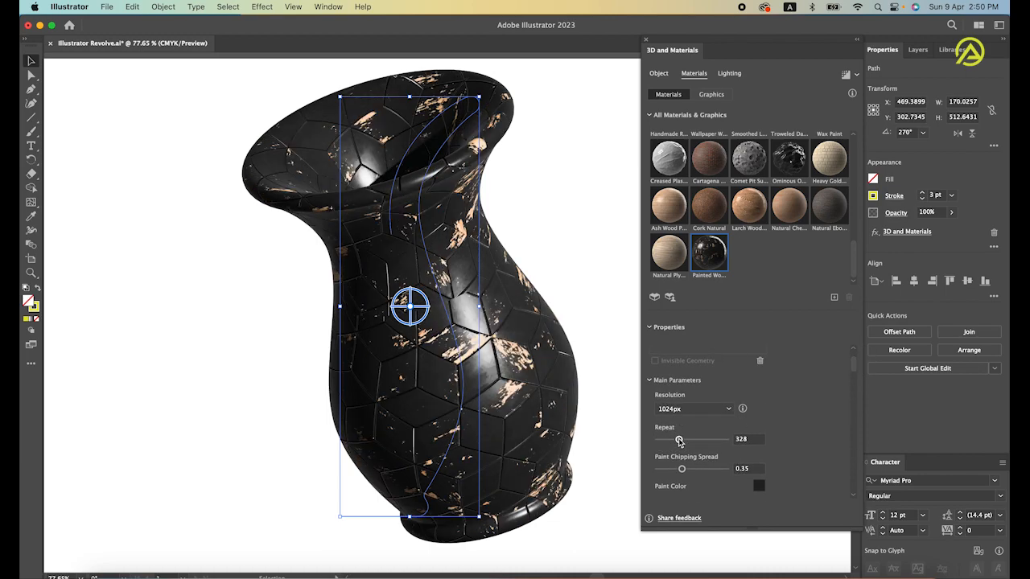
left_click_drag(679, 441, 692, 441)
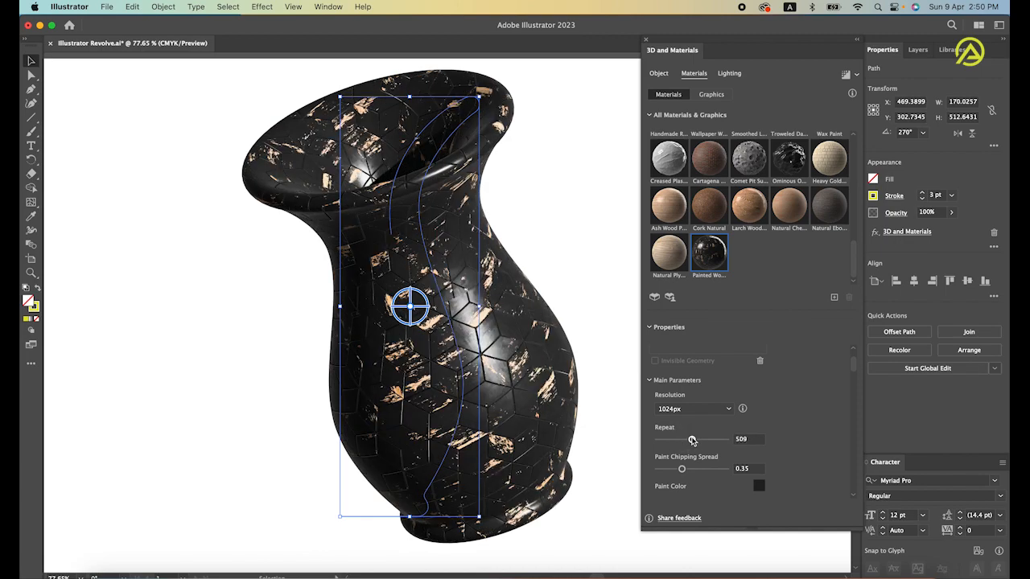
Step: Try different Hue Shift values in the material's technical parameters, ending at 0.64
mouse_move(856, 364)
left_mouse_down()
mouse_move(841, 391)
mouse_move(844, 458)
left_mouse_up()
scroll(844, 457, "down", 5)
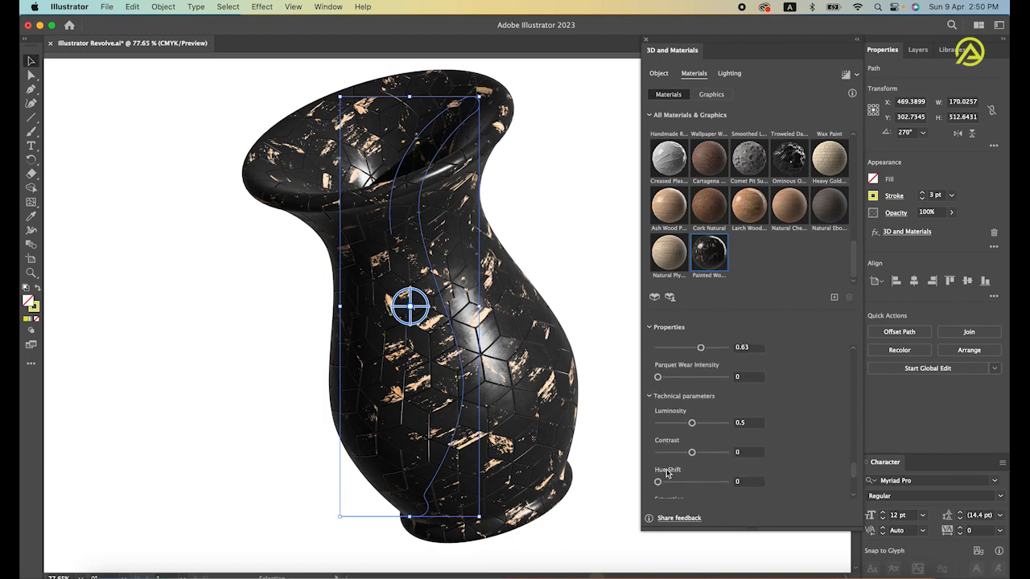
left_click_drag(658, 482, 665, 482)
left_click_drag(664, 483, 678, 485)
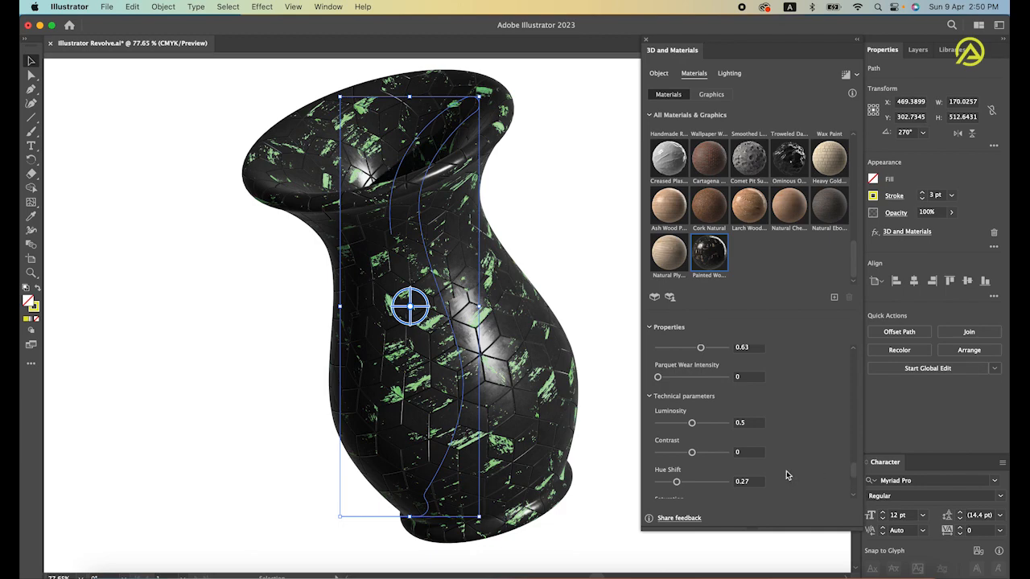
left_click(690, 481)
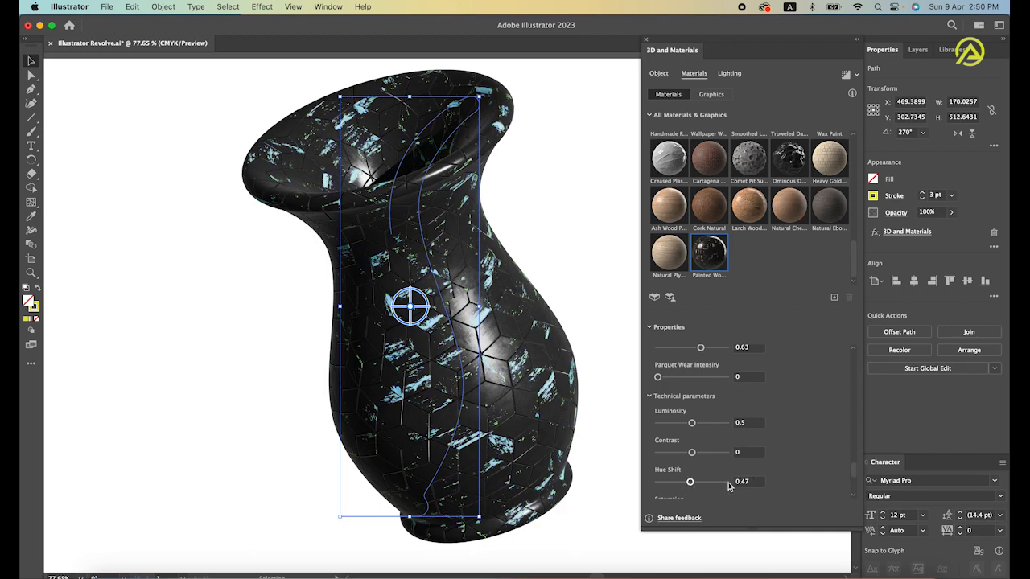
left_click(701, 483)
left_click(704, 485)
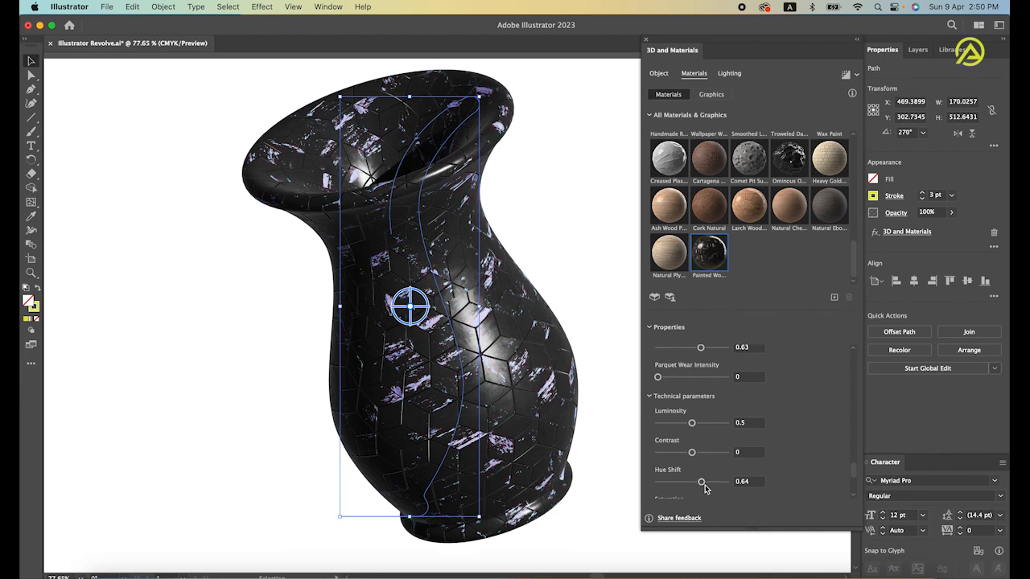
Step: Set the vase's ambient light intensity to 110%, light intensity to 200% and softness to 10%
left_click(732, 74)
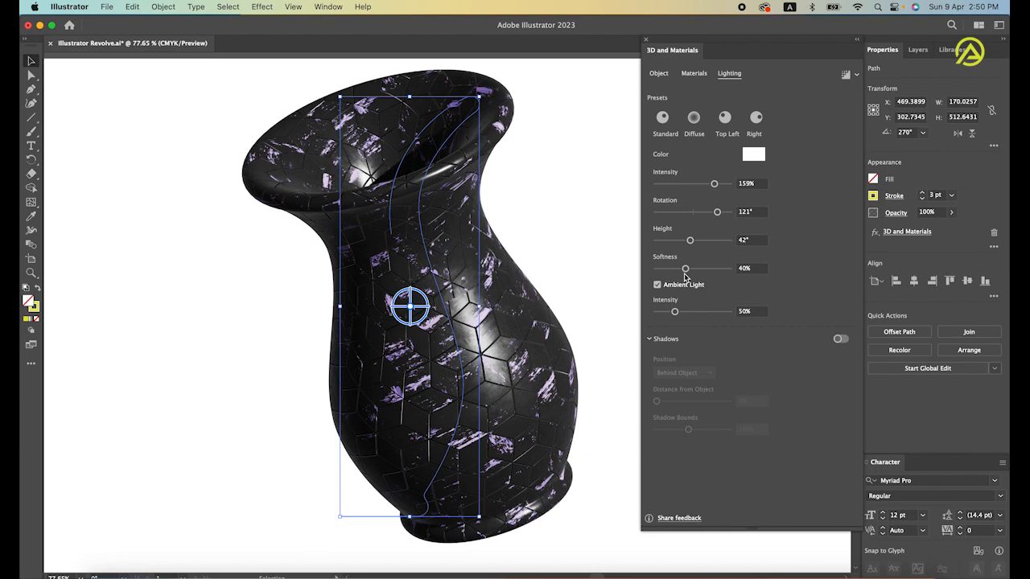
left_click_drag(678, 314, 698, 314)
left_click_drag(715, 184, 736, 186)
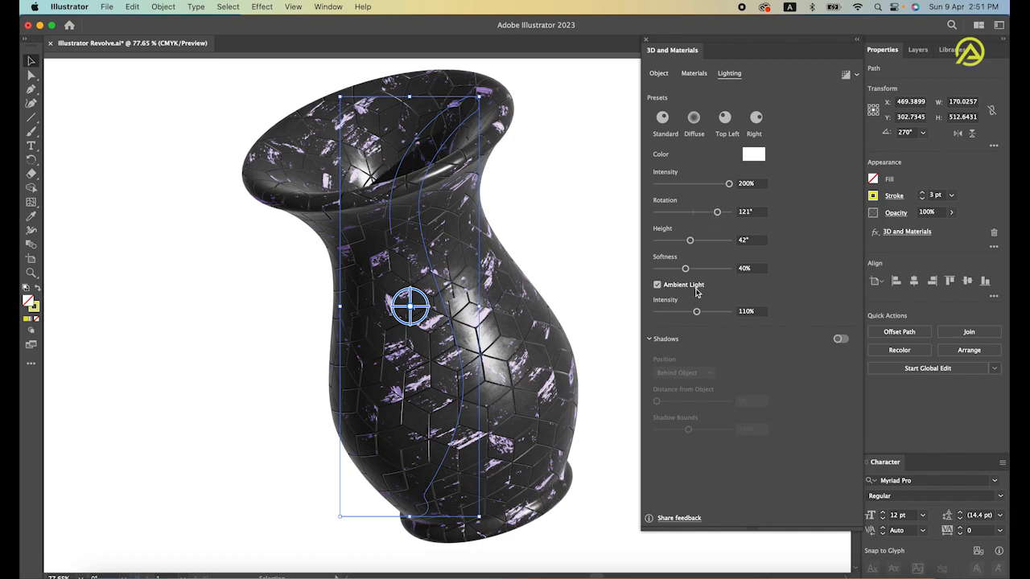
left_click_drag(686, 270, 664, 269)
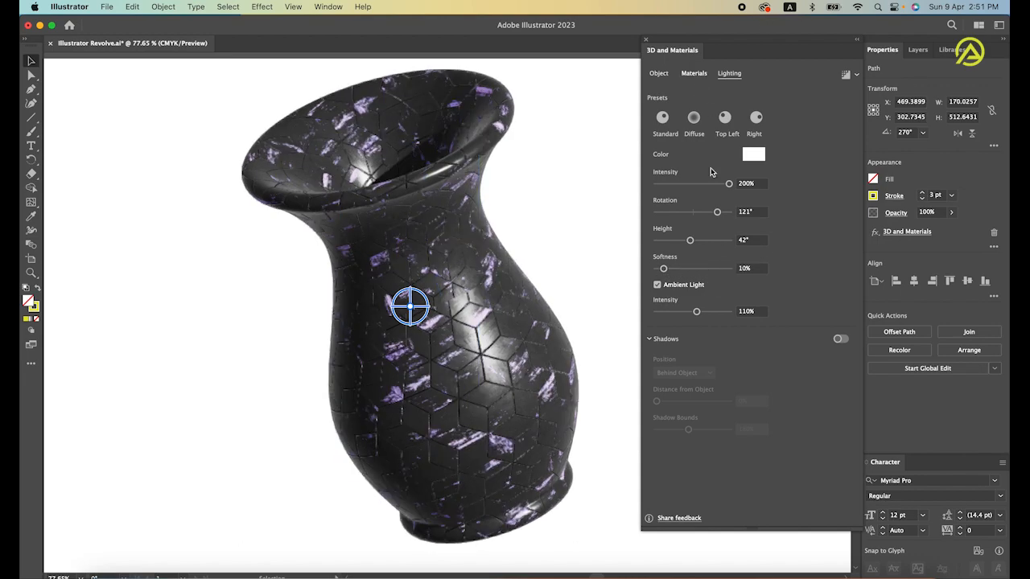
Step: Change the parquet material's Paint Color to a deep purple with a hue of 279° and a saturation of about 75%
left_click(697, 74)
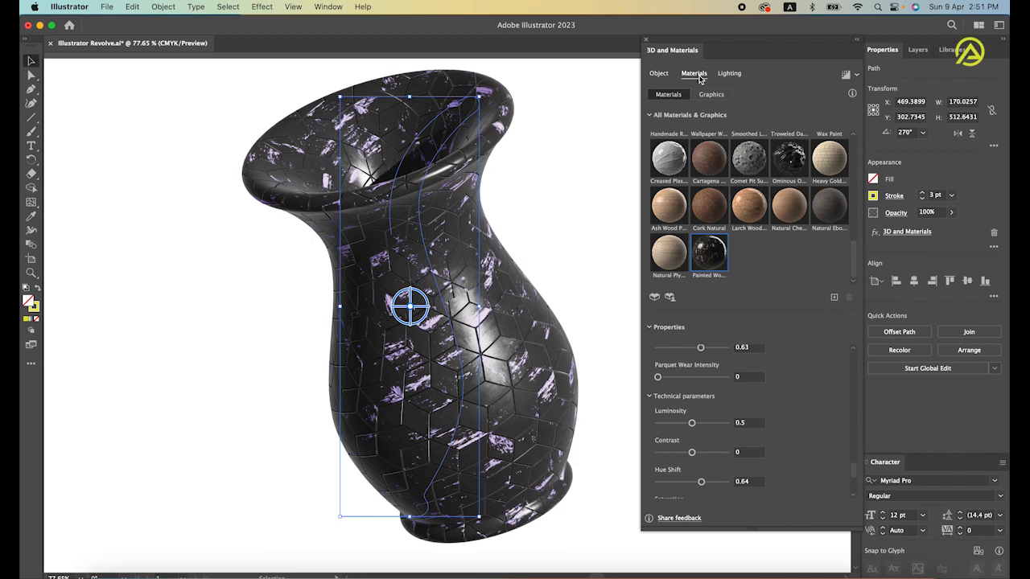
scroll(852, 470, "down", 10)
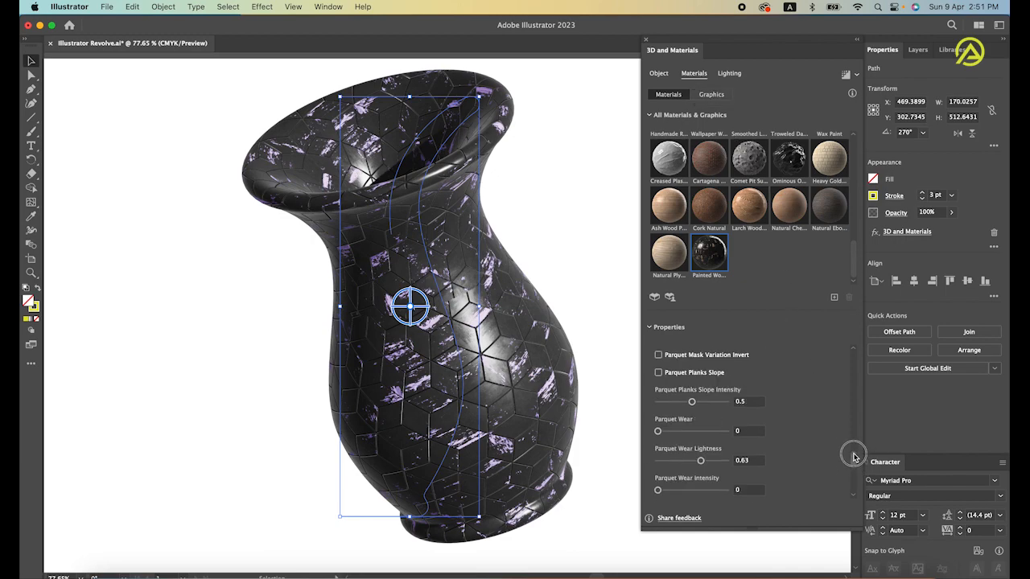
scroll(856, 402, "up", 10)
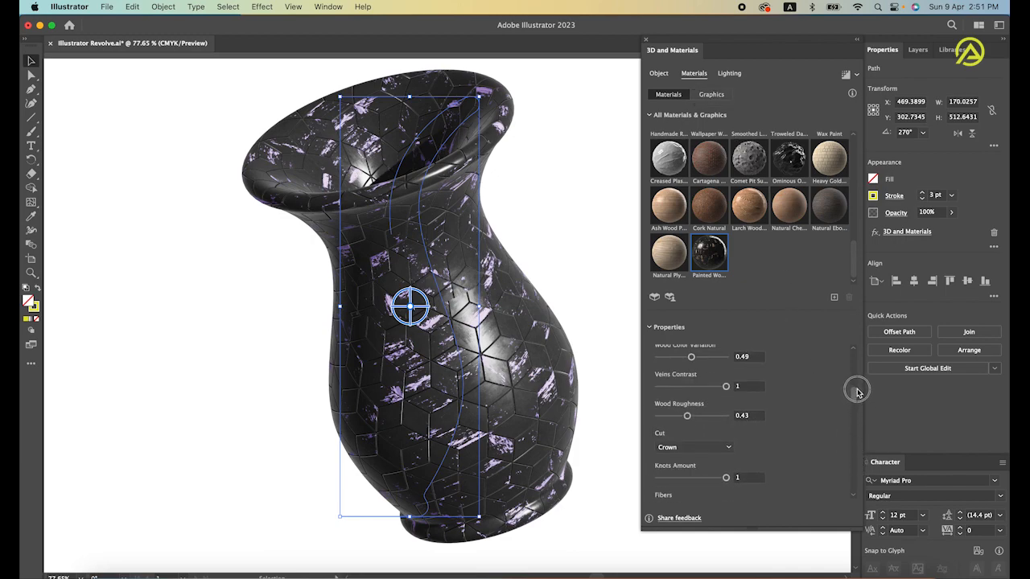
scroll(855, 375, "up", 1)
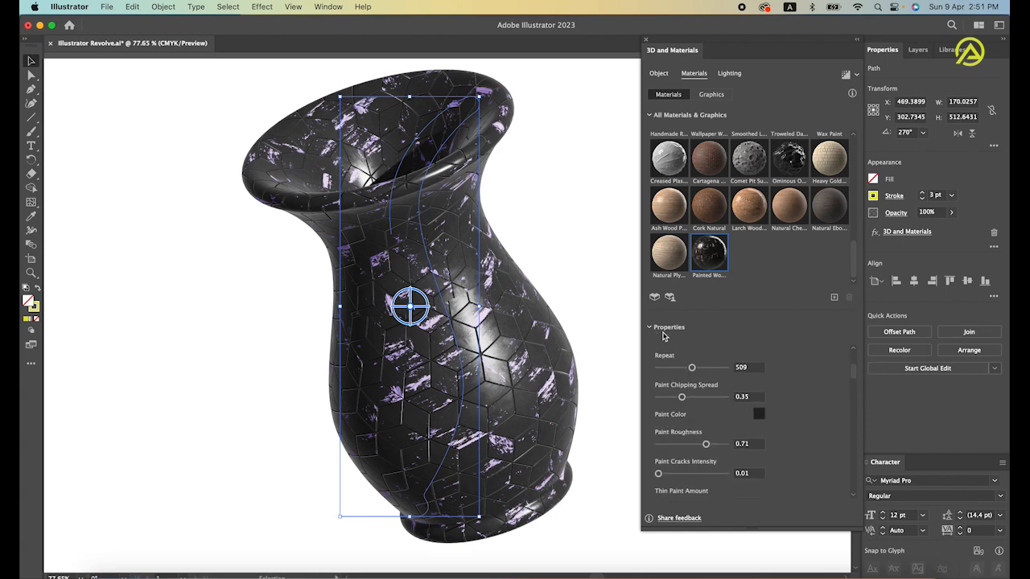
left_click(759, 415)
left_click_drag(687, 287, 757, 286)
left_click(667, 405)
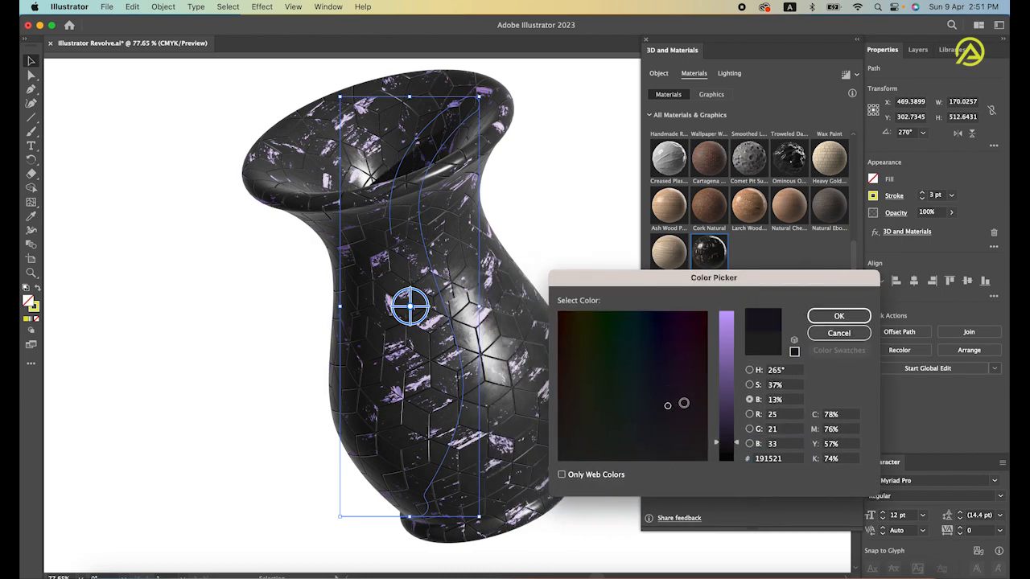
left_click(718, 400)
left_click(673, 382)
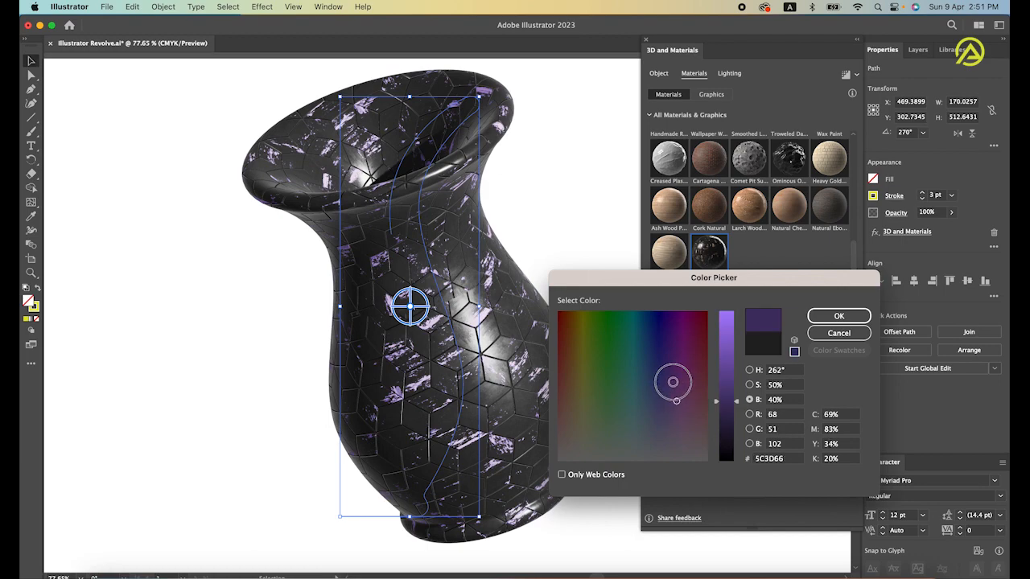
left_click(678, 382)
left_click(727, 419)
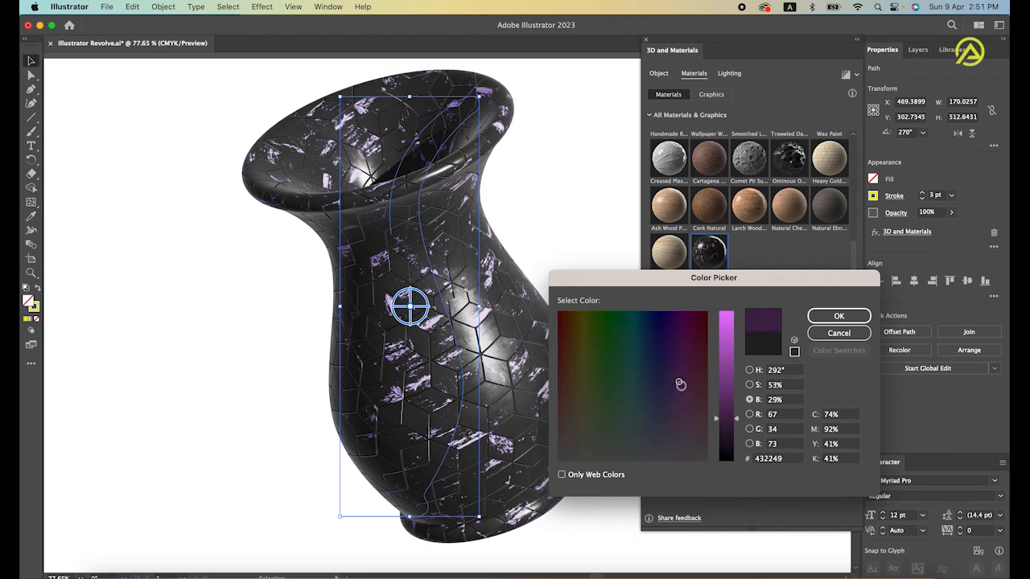
left_click(673, 386)
left_click(749, 384)
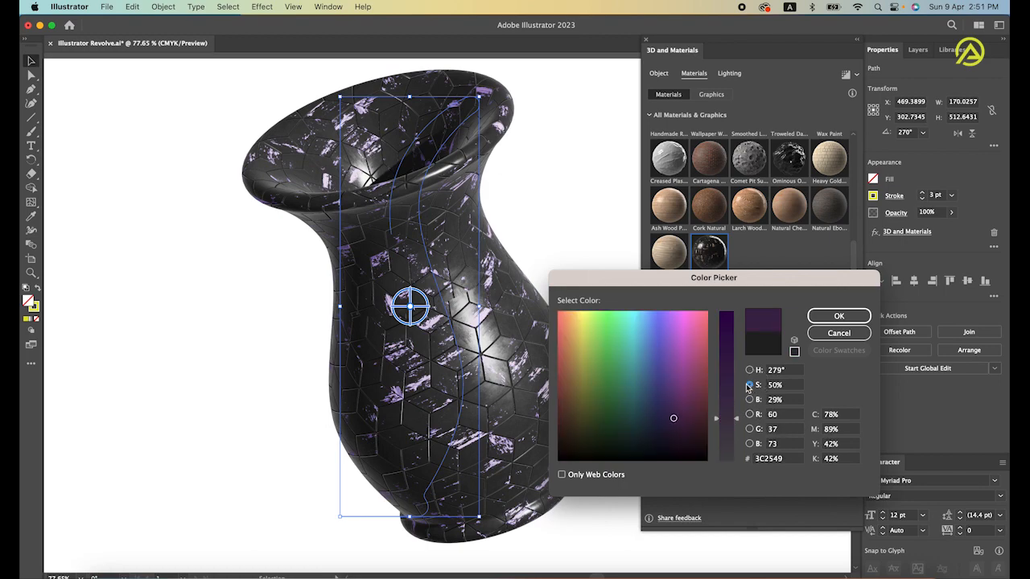
left_click_drag(727, 358, 728, 351)
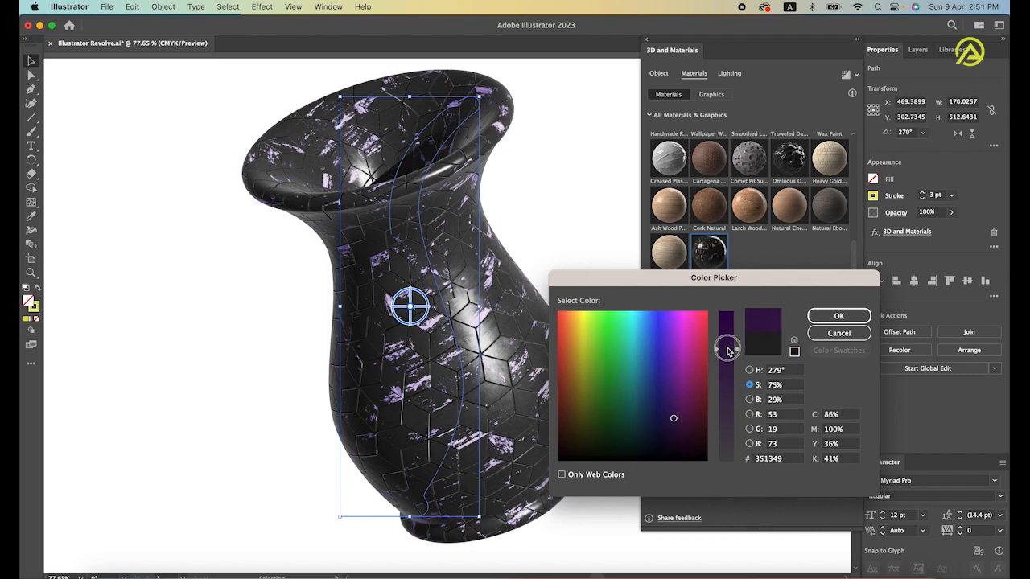
left_click(751, 400)
left_click_drag(727, 412, 729, 399)
left_click(837, 316)
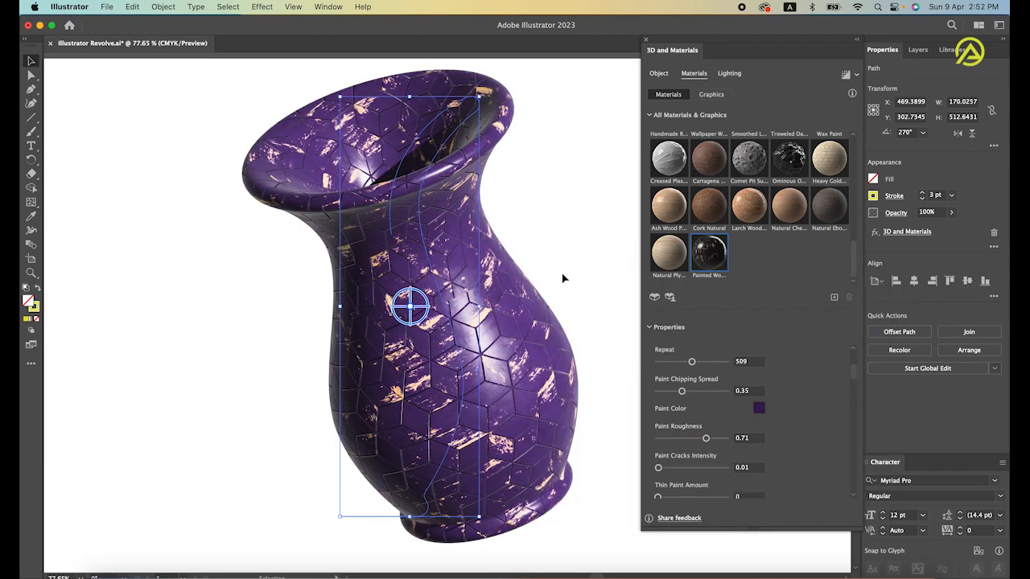
Step: Move the vase left, scale its profile down to about 371 pt high, and place a duplicate to its right
left_click(562, 274)
left_click_drag(440, 288, 338, 292)
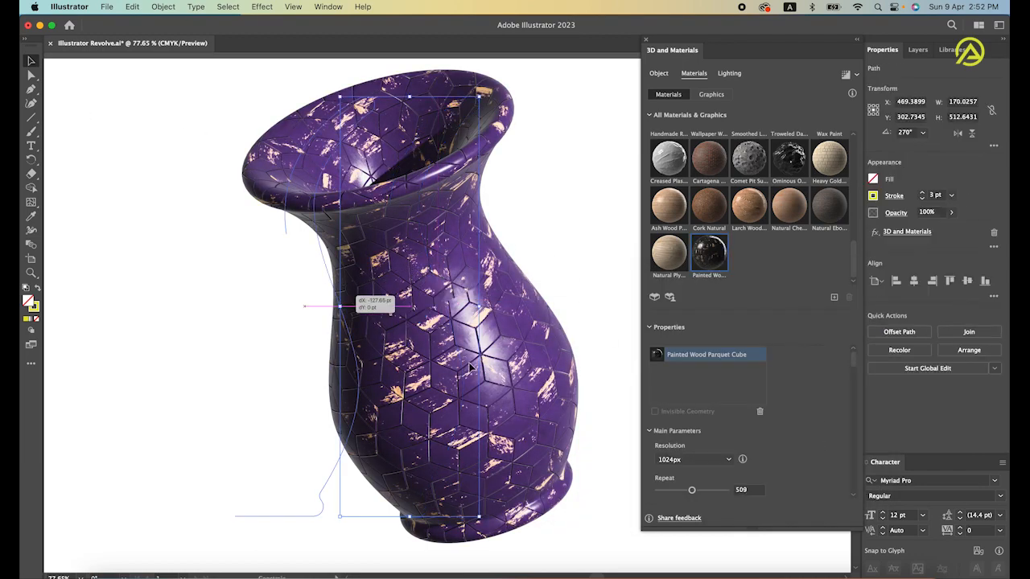
left_click_drag(364, 357, 305, 357)
left_click_drag(315, 98, 297, 119)
left_click_drag(260, 265, 489, 270)
Step: Reshape the duplicate's profile by pulling its belly anchor point outward and adjusting the curve handle for a wider body
left_click_drag(529, 337, 559, 349)
key("a")
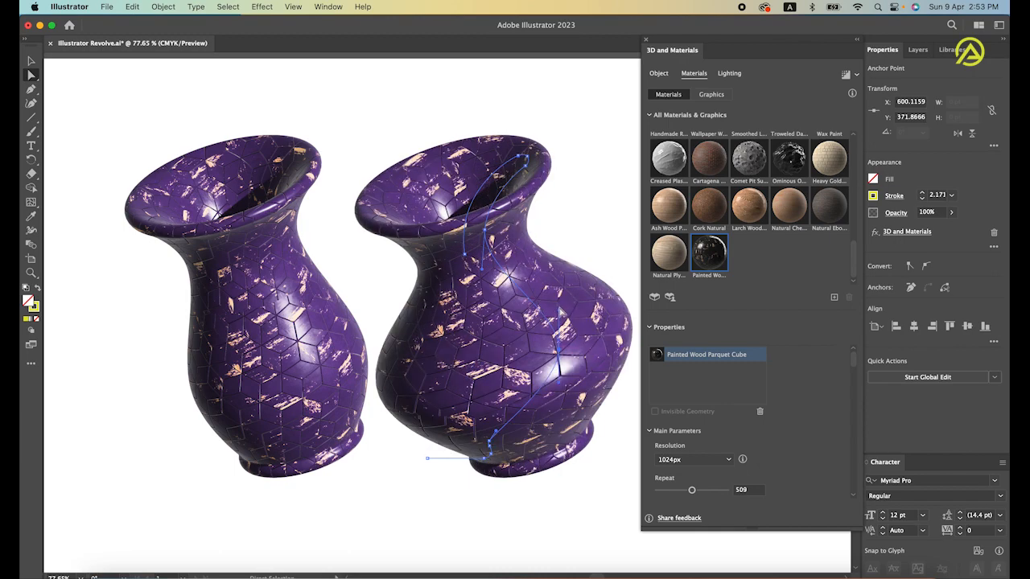
left_click_drag(560, 311, 547, 307)
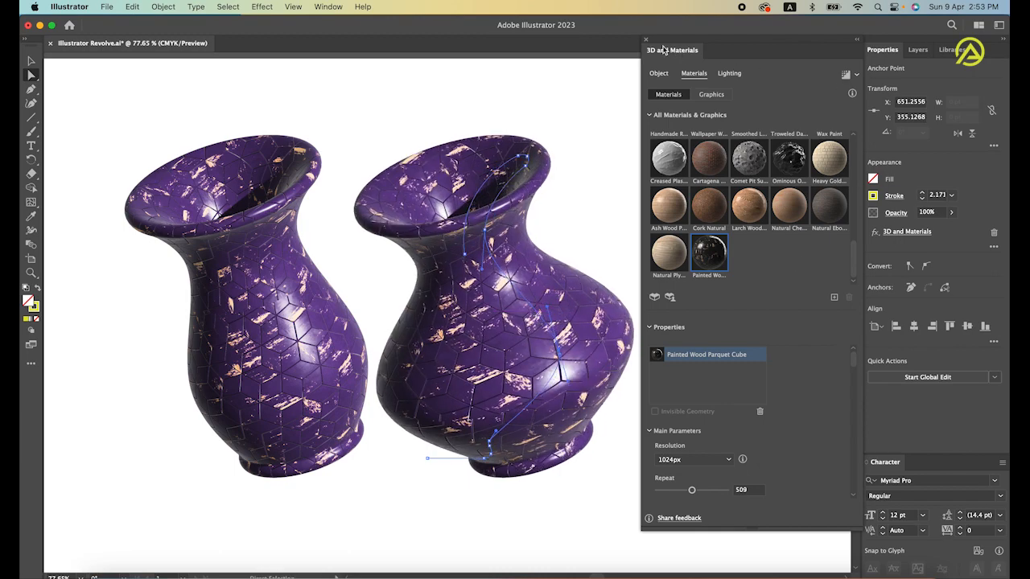
Step: Move the reshaped vase farther right of the original and render it with ray tracing
left_click(646, 40)
left_click(655, 182)
key("v")
scroll(563, 257, "right", 1)
left_click_drag(471, 321, 525, 302)
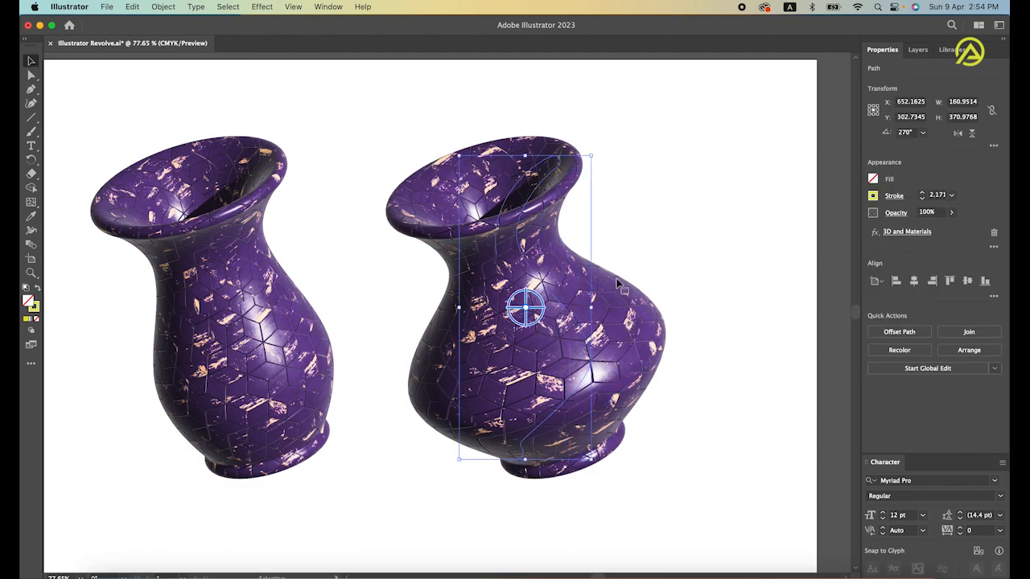
left_click(903, 233)
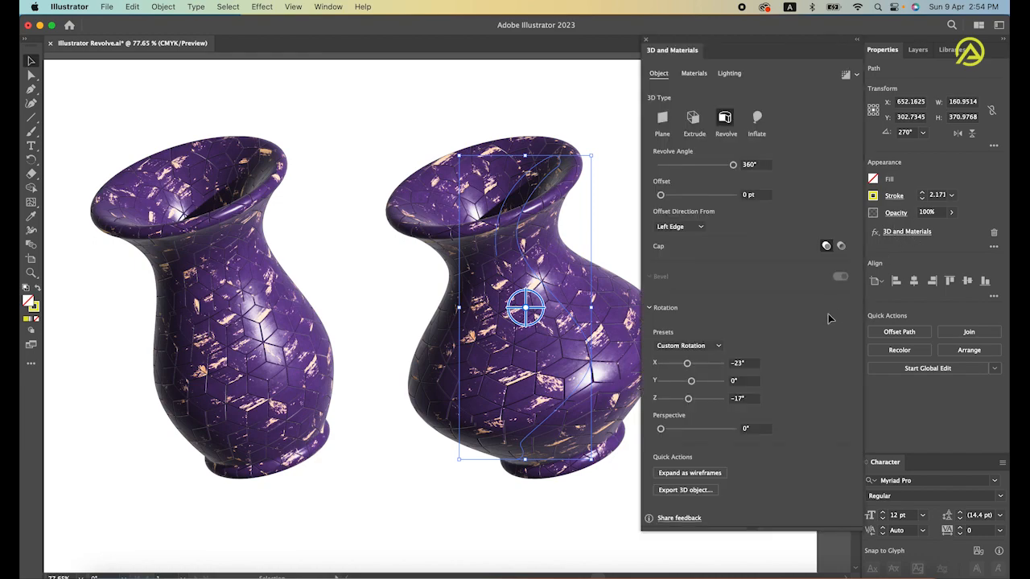
left_click(846, 77)
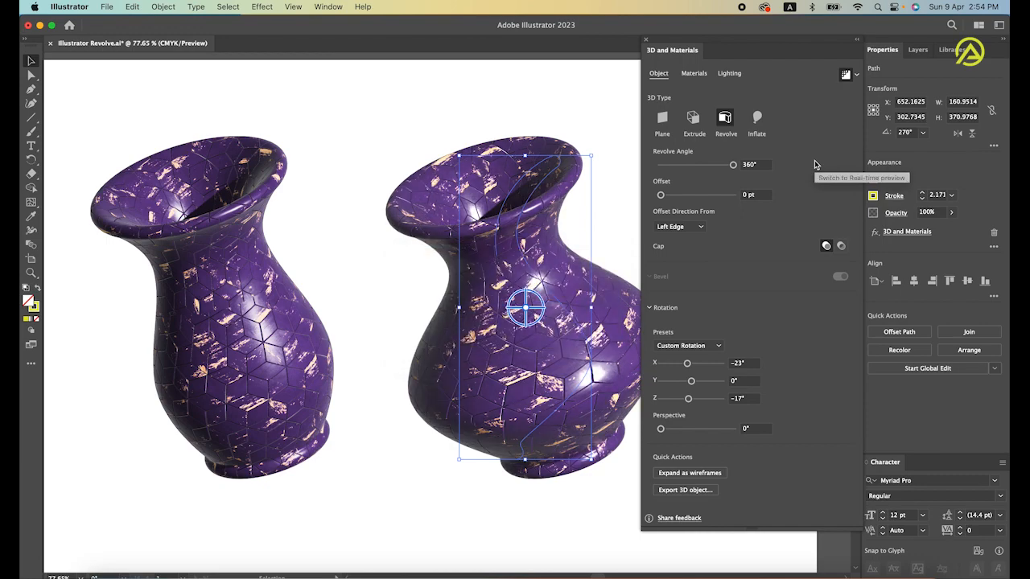
Step: Select the original narrower vase and change its painted wood material's Paint Color to a deep red
left_click(327, 248)
left_click(265, 270)
left_click(199, 313)
left_click(202, 321)
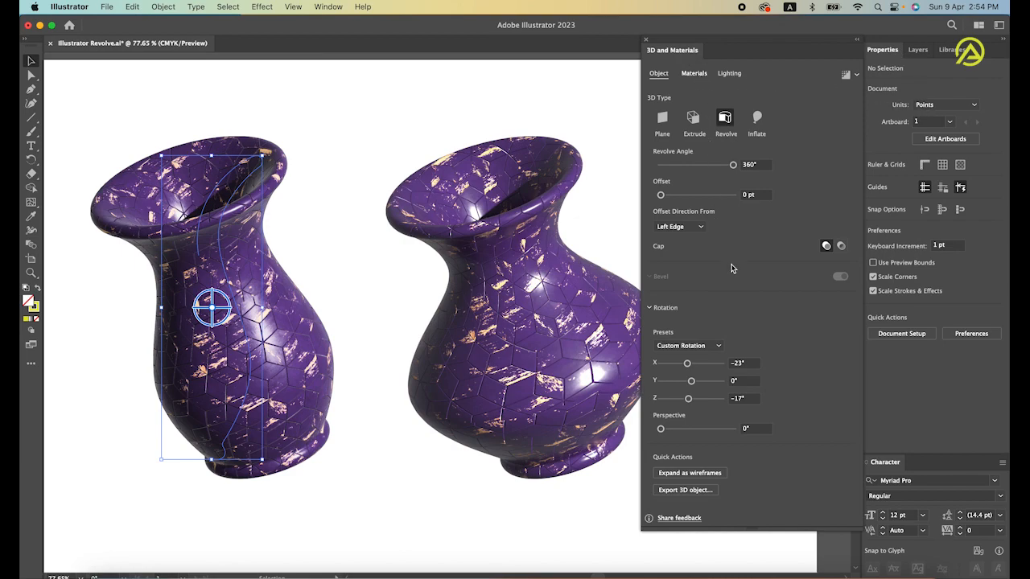
left_click_drag(850, 368, 845, 381)
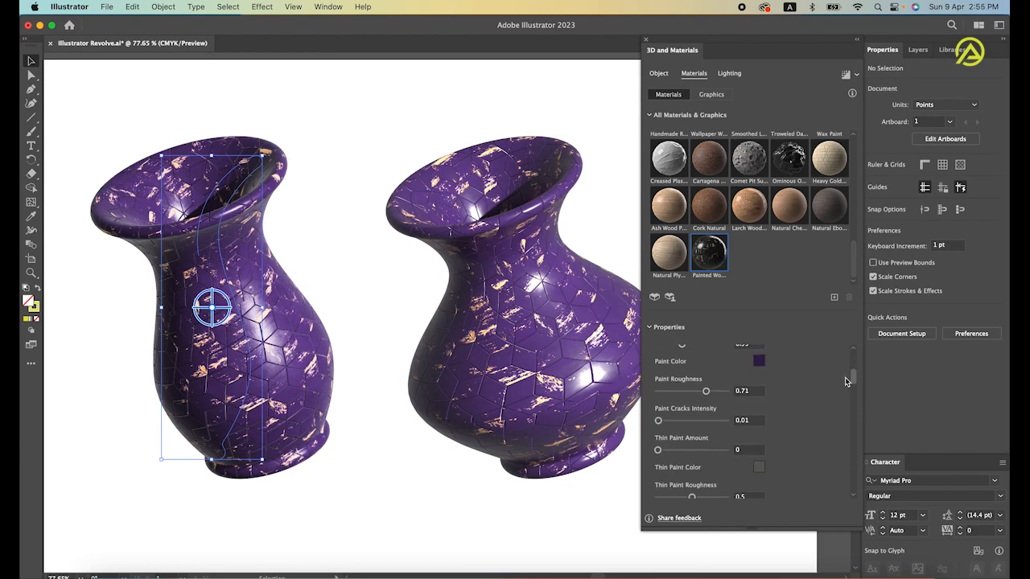
left_click(760, 362)
left_click(728, 368)
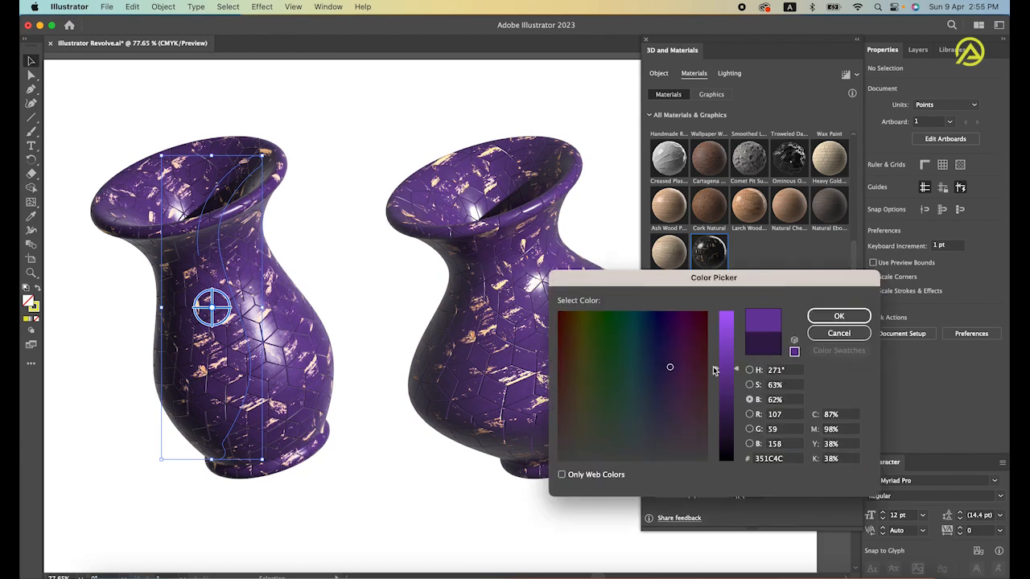
left_click_drag(693, 363, 705, 361)
left_click(721, 389)
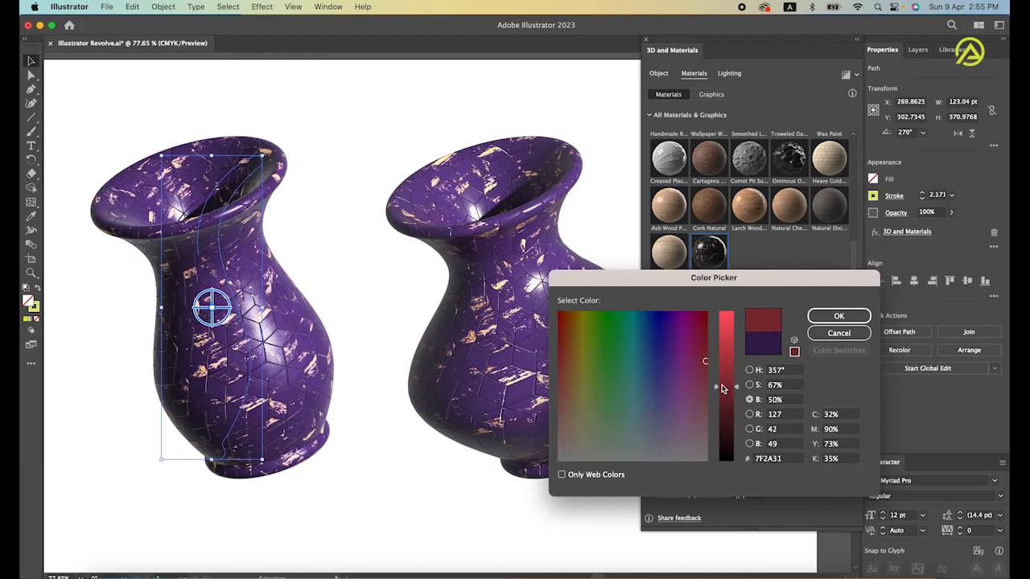
left_click(725, 397)
left_click_drag(702, 359, 724, 320)
left_click(725, 408)
left_click(848, 315)
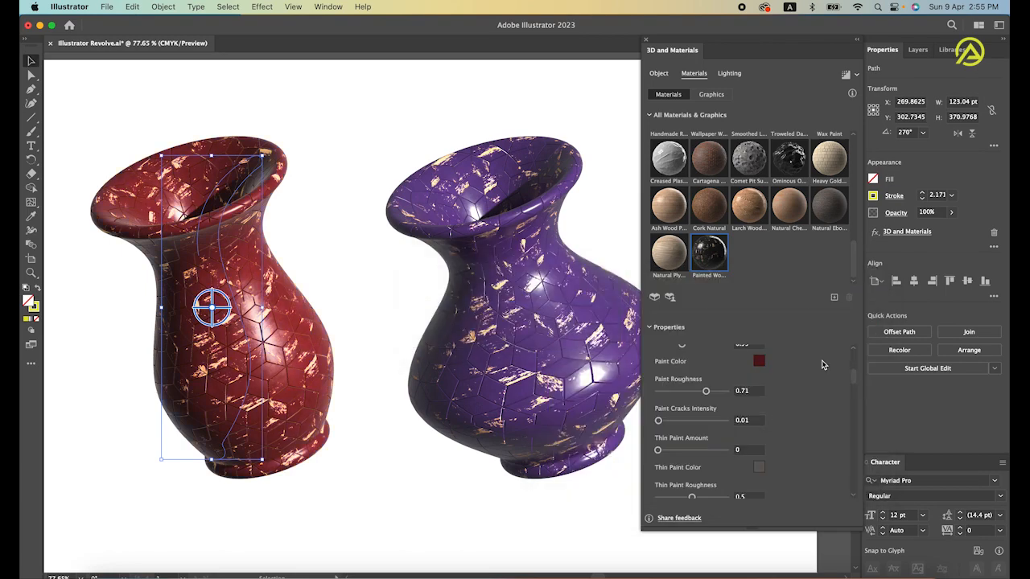
Step: Change the same vase's Wood Color to golden yellow EFB860, with a 39° hue, 60% saturation and 94% brightness
left_click_drag(854, 373, 848, 388)
left_click(759, 427)
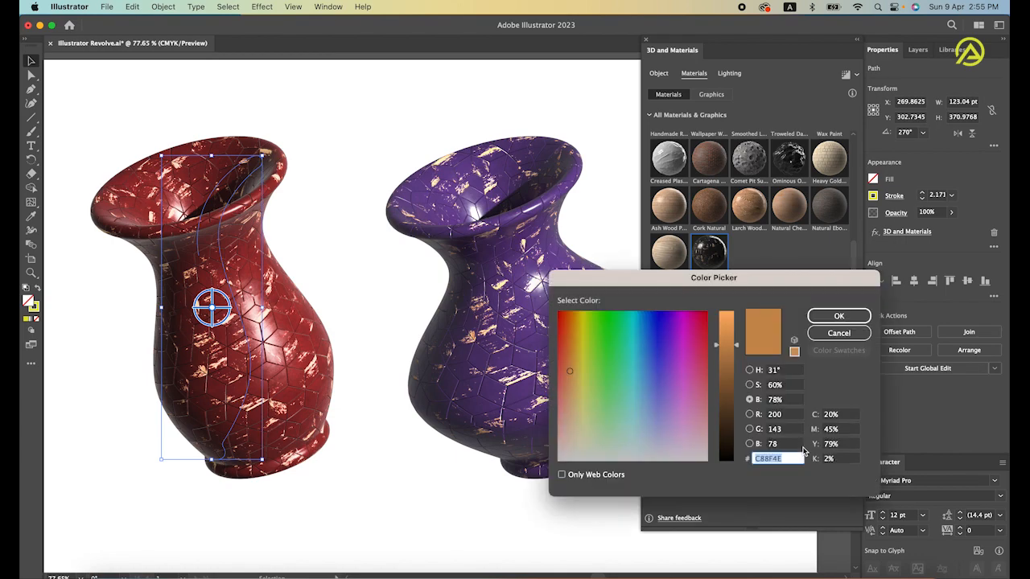
left_click_drag(731, 357, 731, 320)
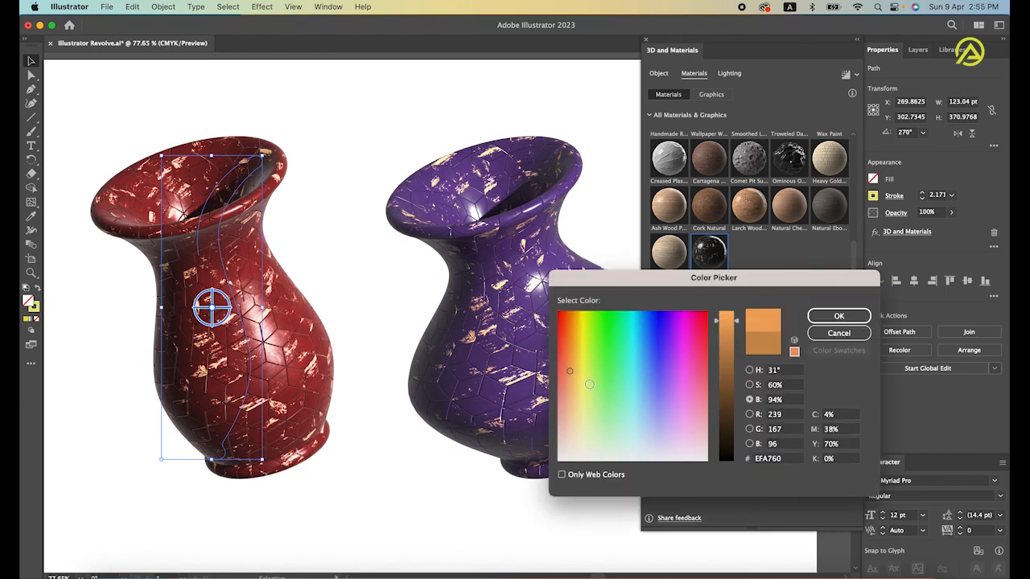
left_click(570, 371)
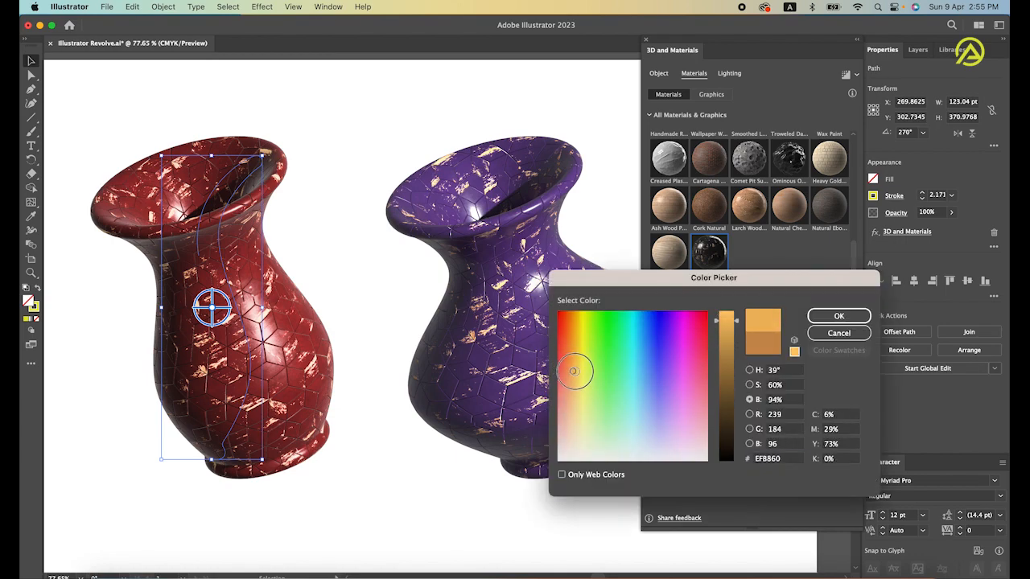
left_click(839, 316)
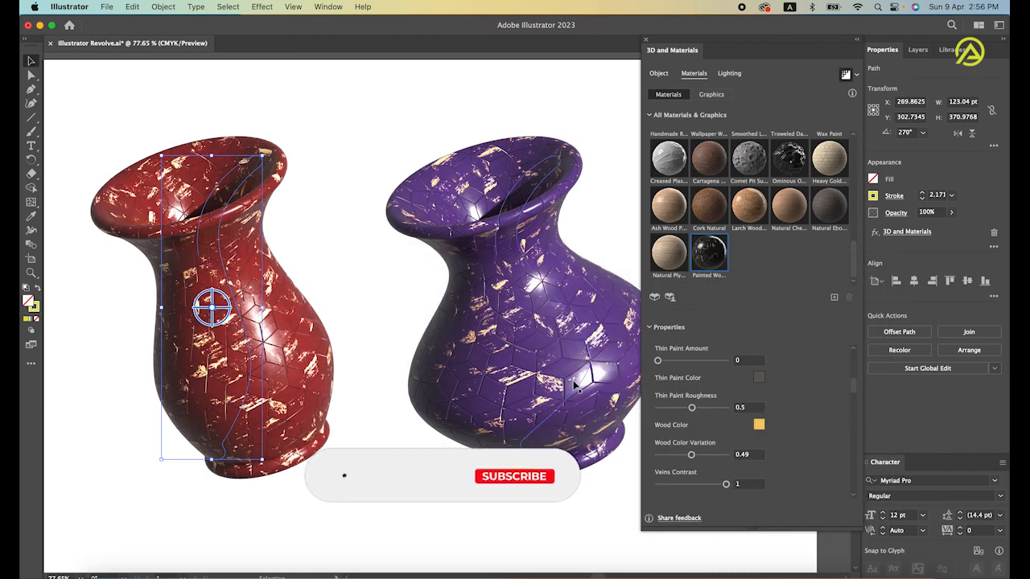
Step: Close the 3D and Materials settings, deselect the vase, and show both finished vases centred in view
left_click_drag(654, 43, 648, 44)
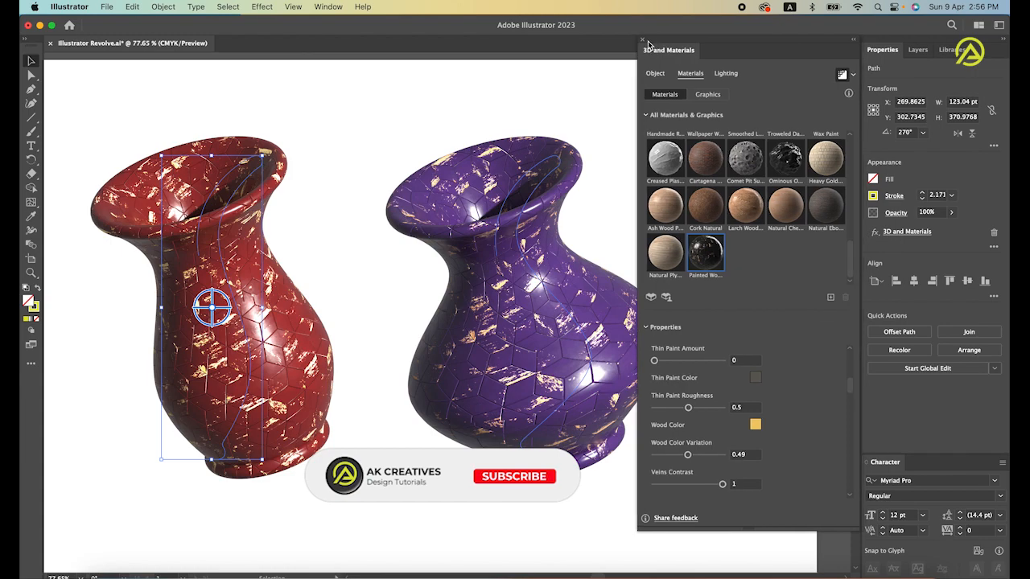
left_click(643, 40)
left_click(677, 218)
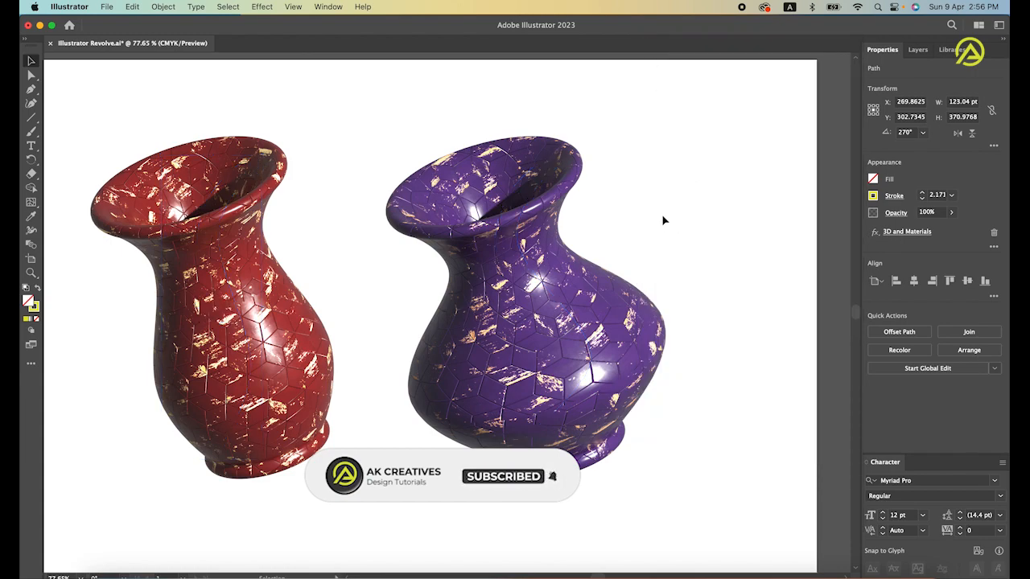
key("space")
left_click_drag(664, 215, 736, 215)
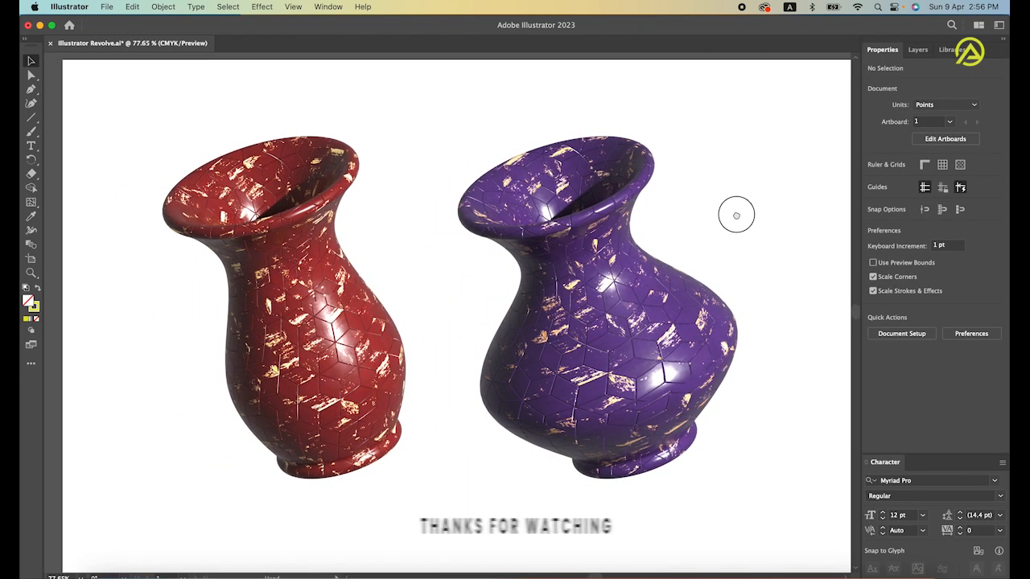